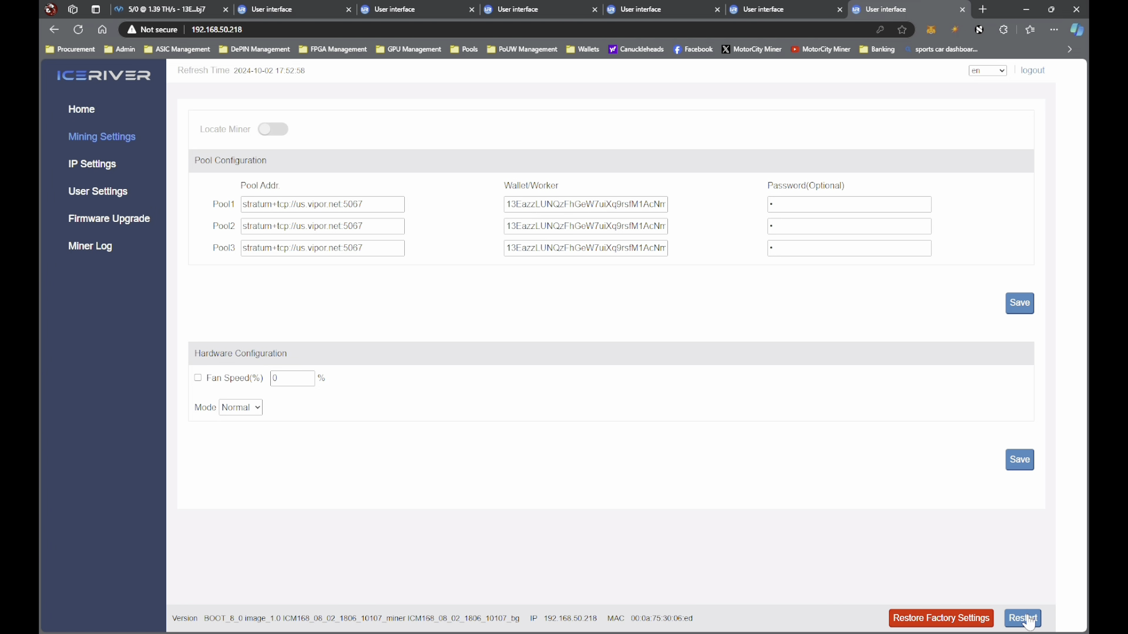
Step: Restart the miner at 192.168.50.218 and acknowledge the restart
left_click(1029, 624)
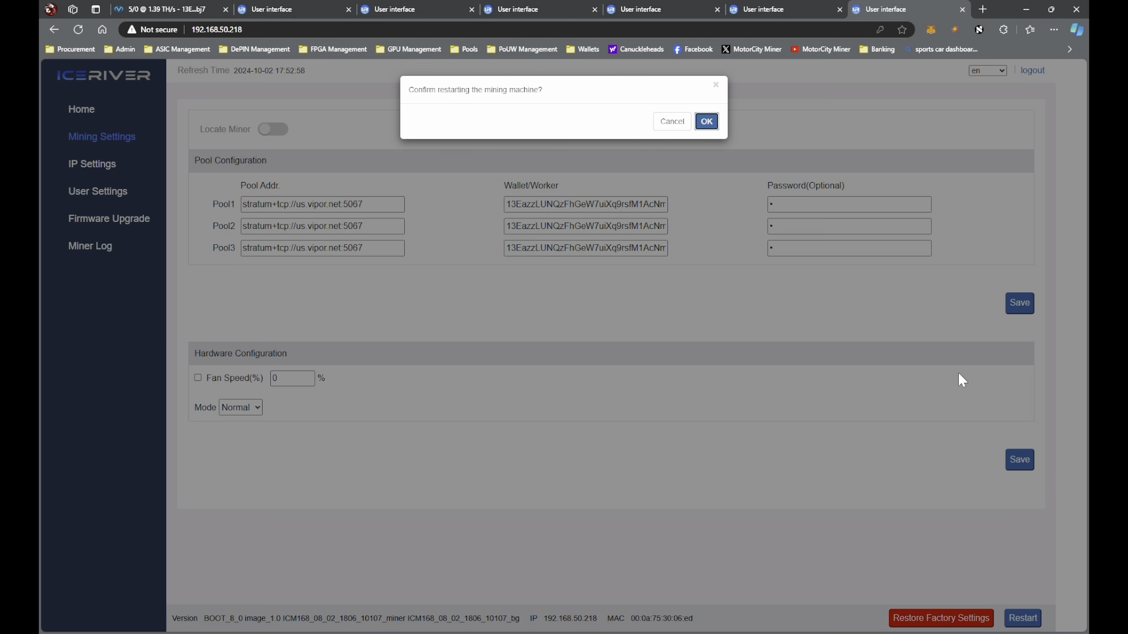
left_click(708, 123)
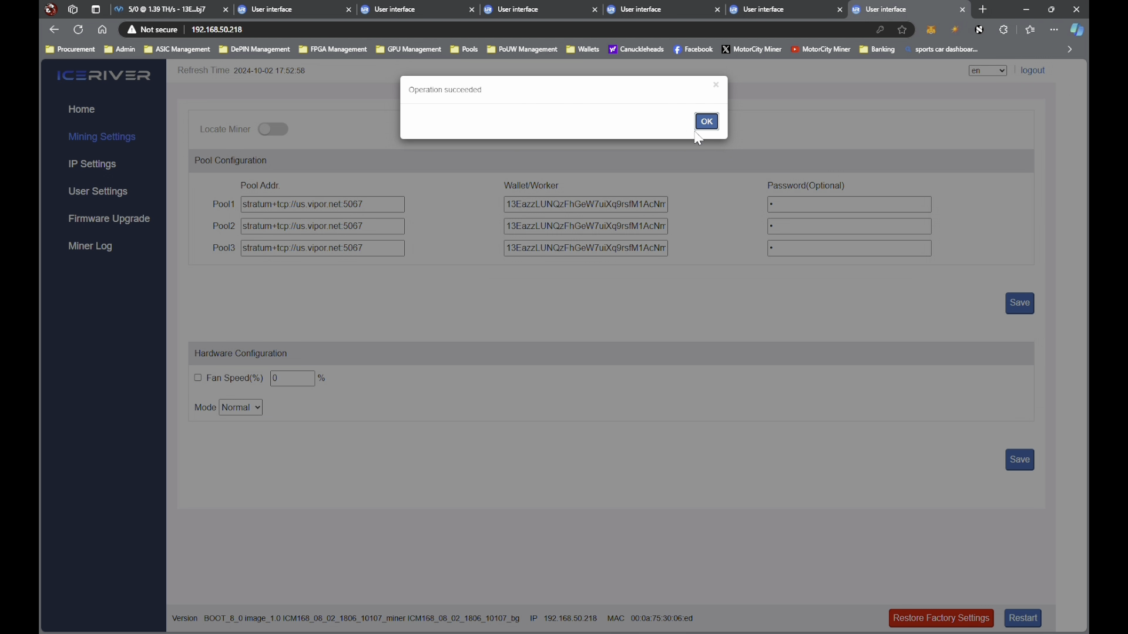
left_click(707, 122)
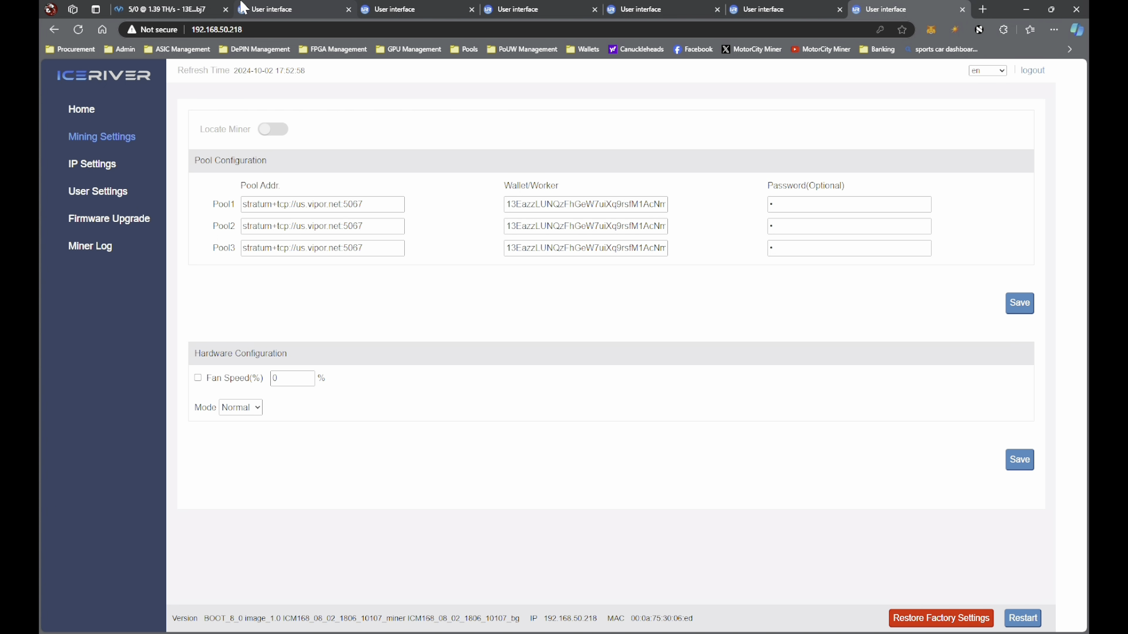
Step: Refresh the home dashboards of the miners at 192.168.50.80, 192.168.50.160 and 192.168.50.161 to check their hashrates
left_click(276, 8)
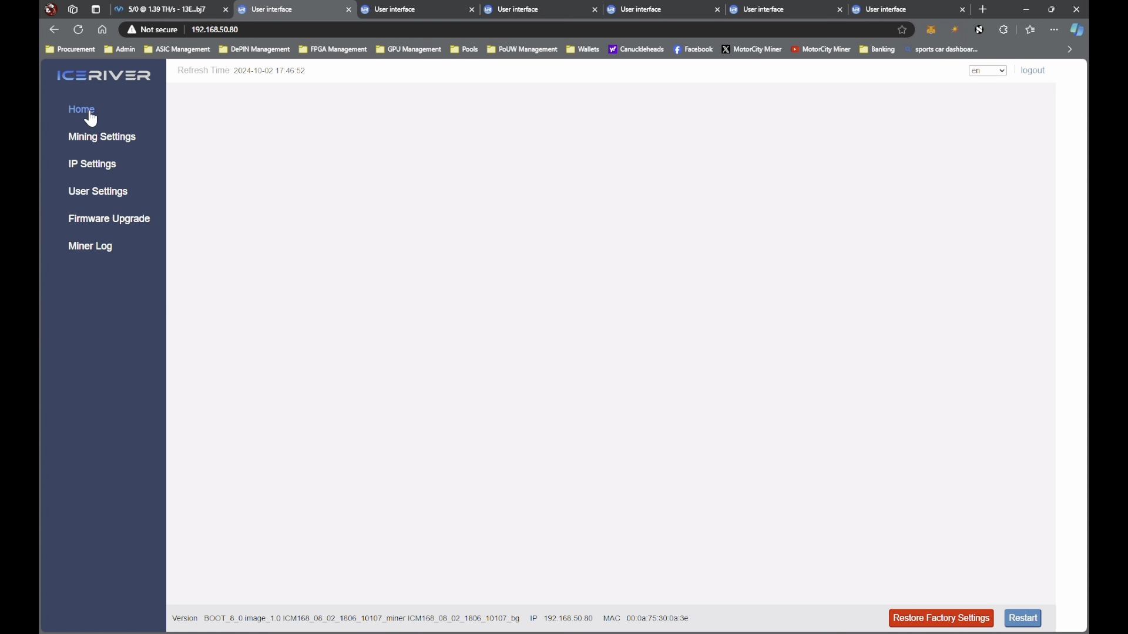
left_click(77, 29)
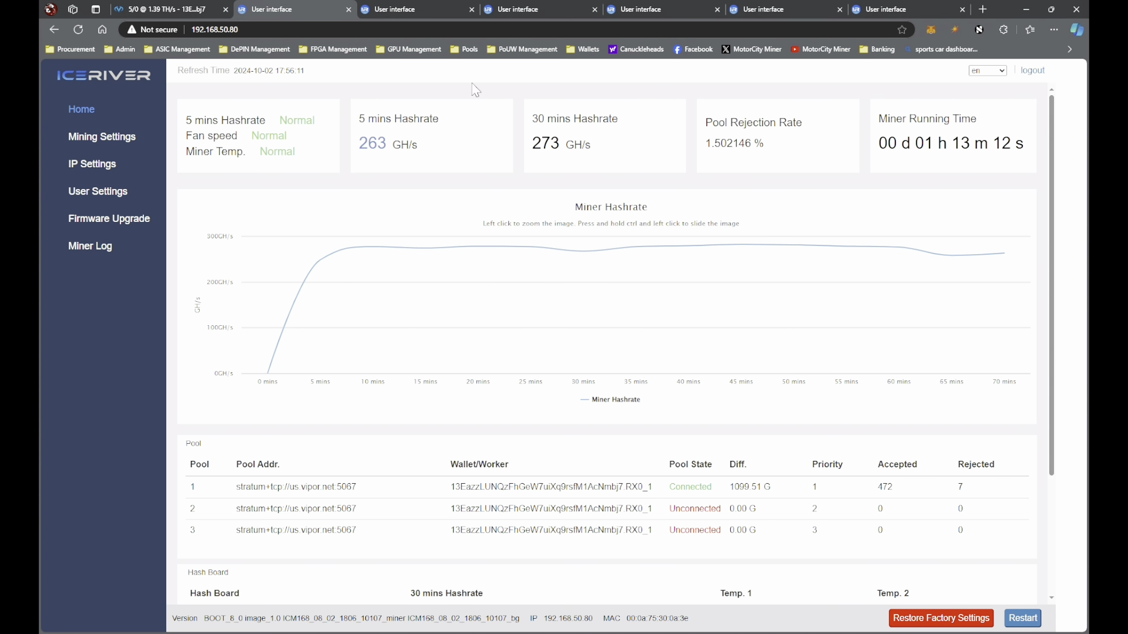
left_click(412, 9)
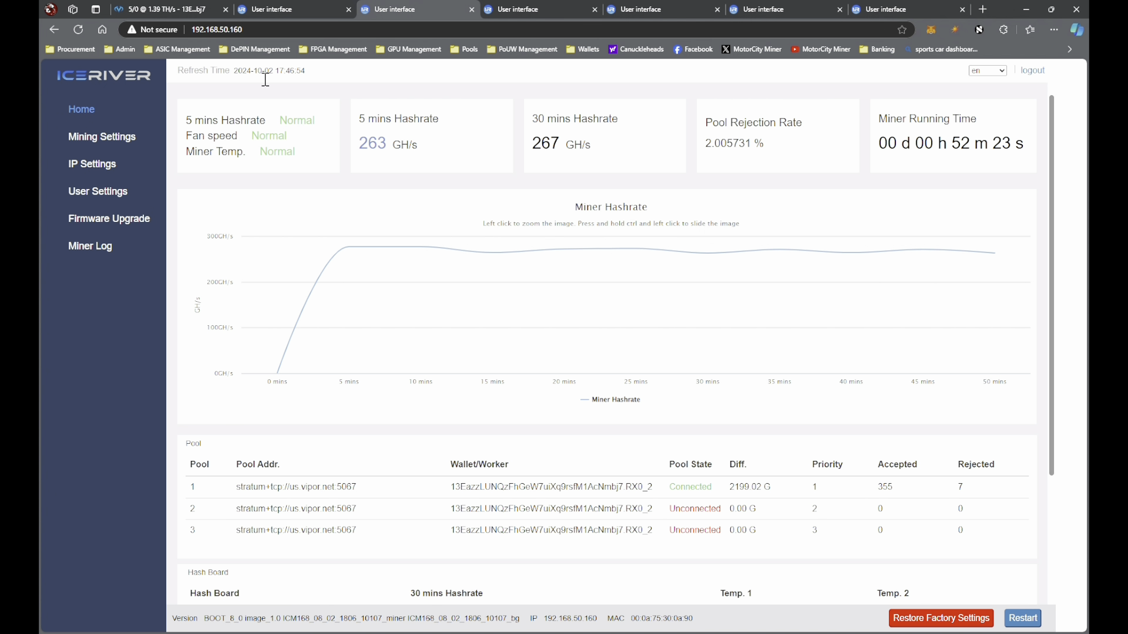
left_click(88, 117)
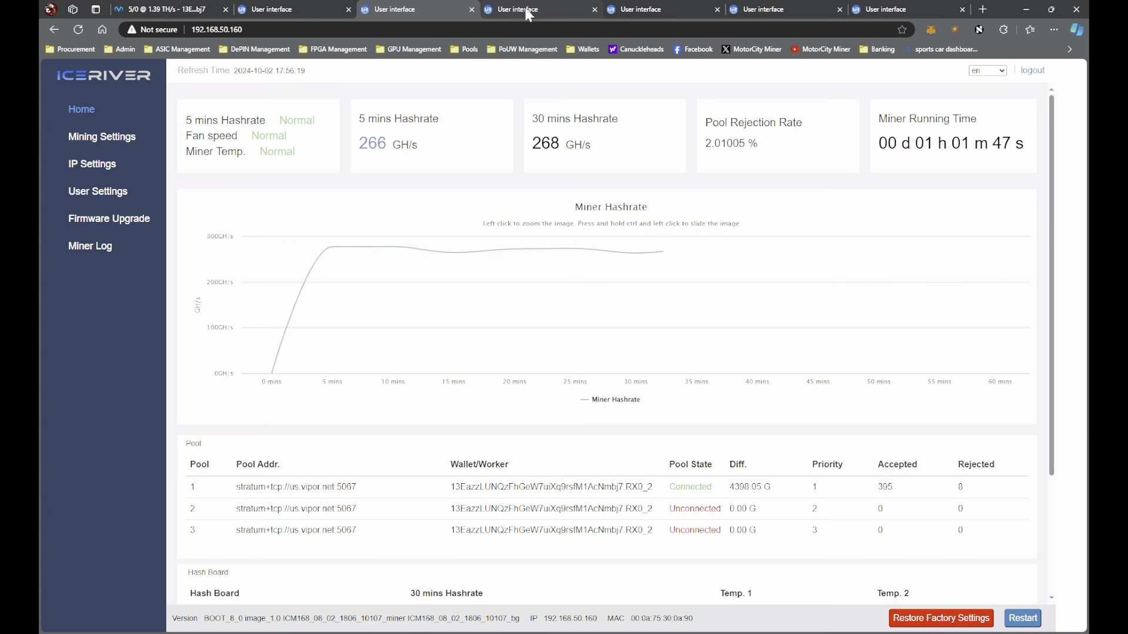
left_click(528, 17)
left_click(83, 120)
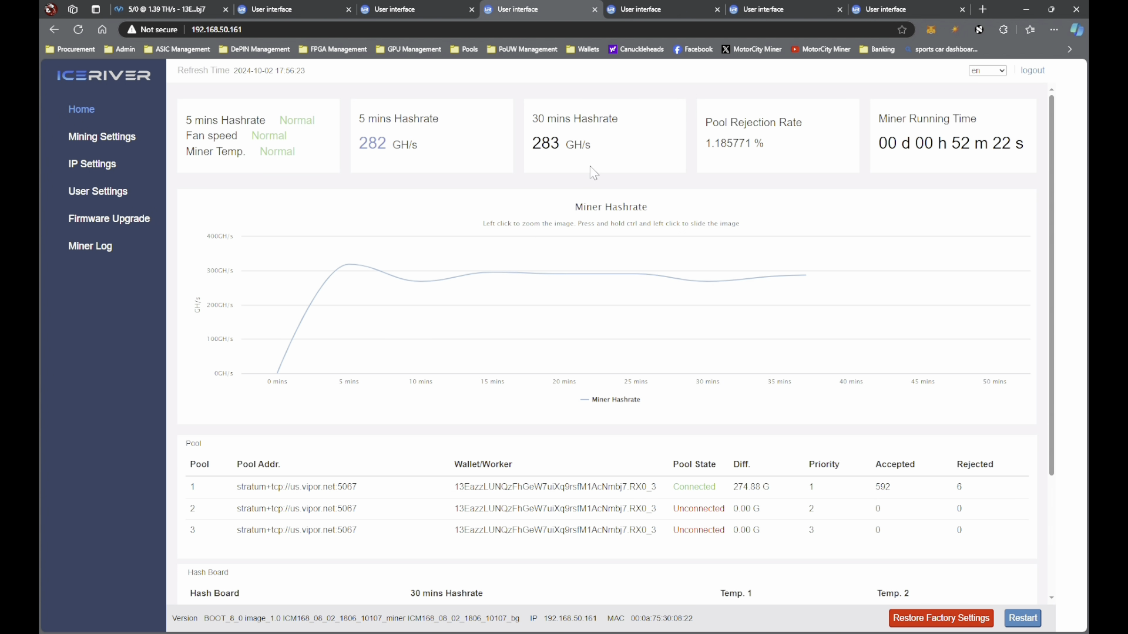
Step: Refresh the home dashboards of the miners at 192.168.50.31, 192.168.50.222 and 192.168.50.218 to check their hashrates
left_click(640, 10)
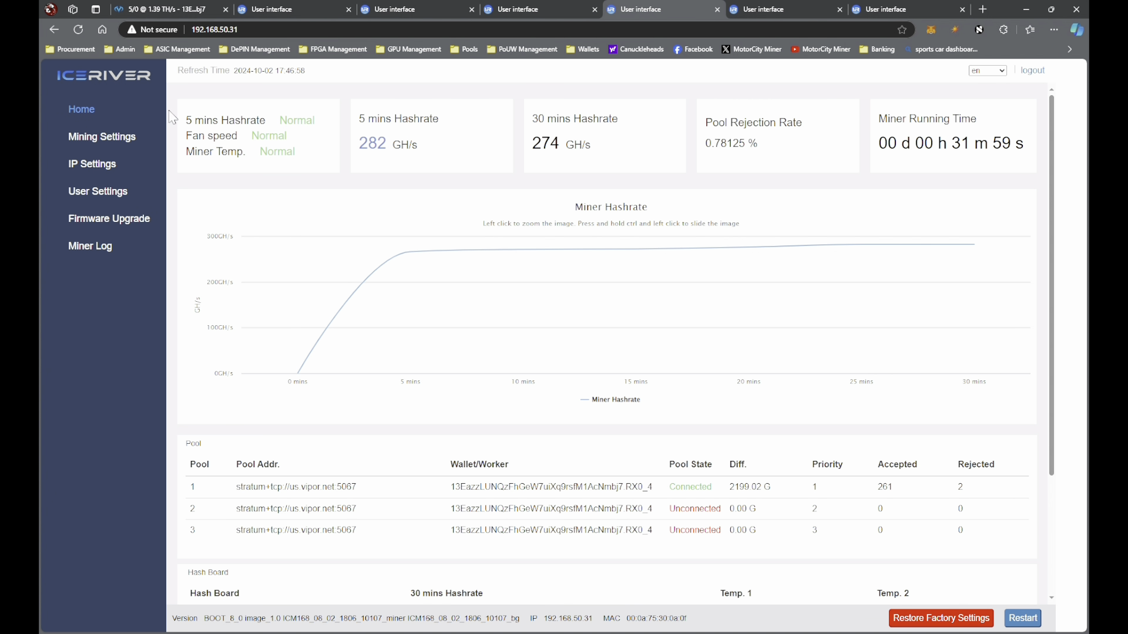
left_click(90, 106)
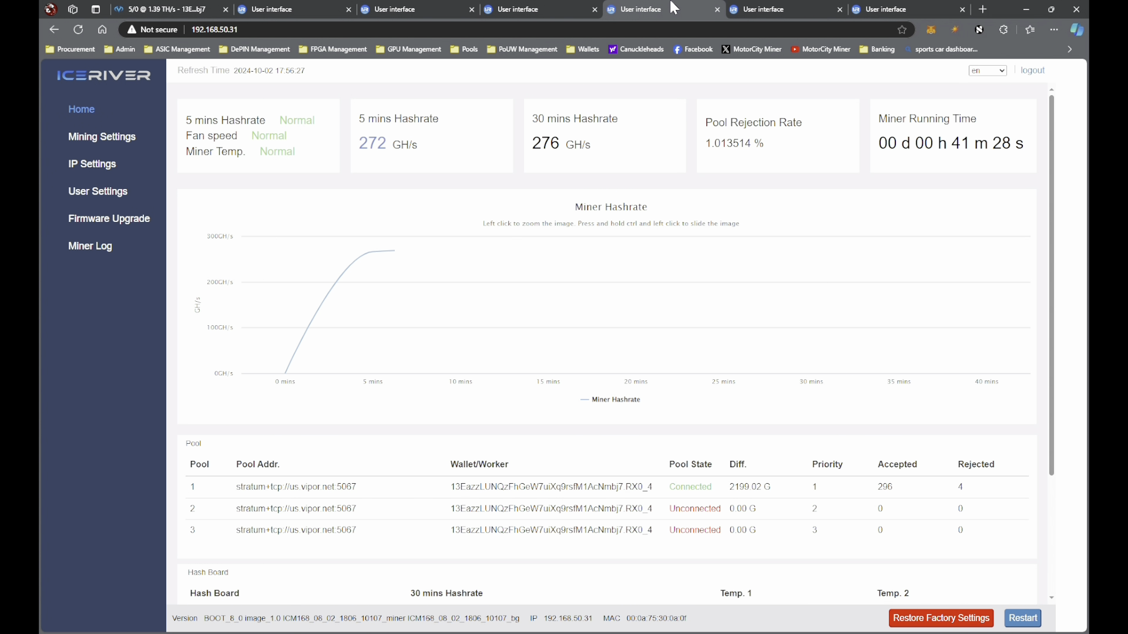
left_click(767, 9)
left_click(86, 116)
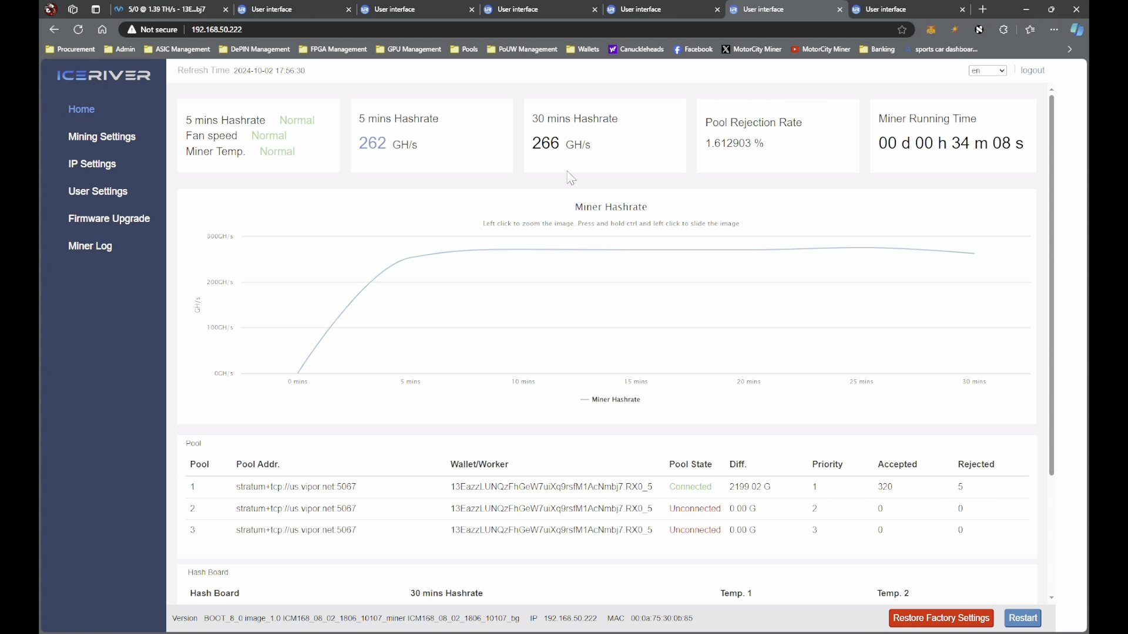
left_click(882, 12)
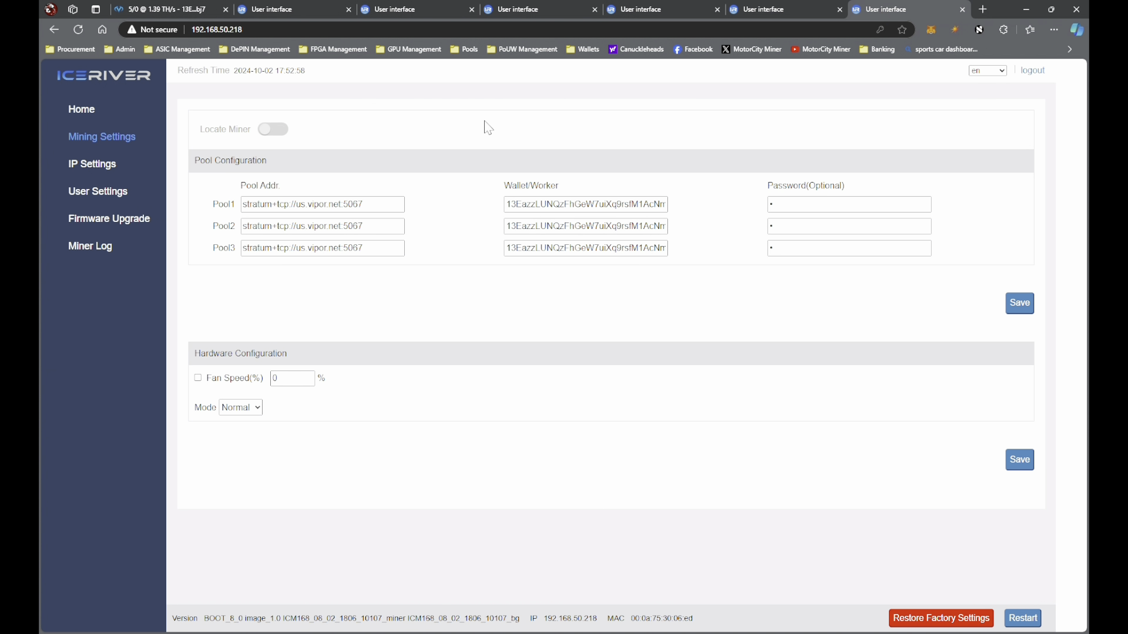
left_click(83, 110)
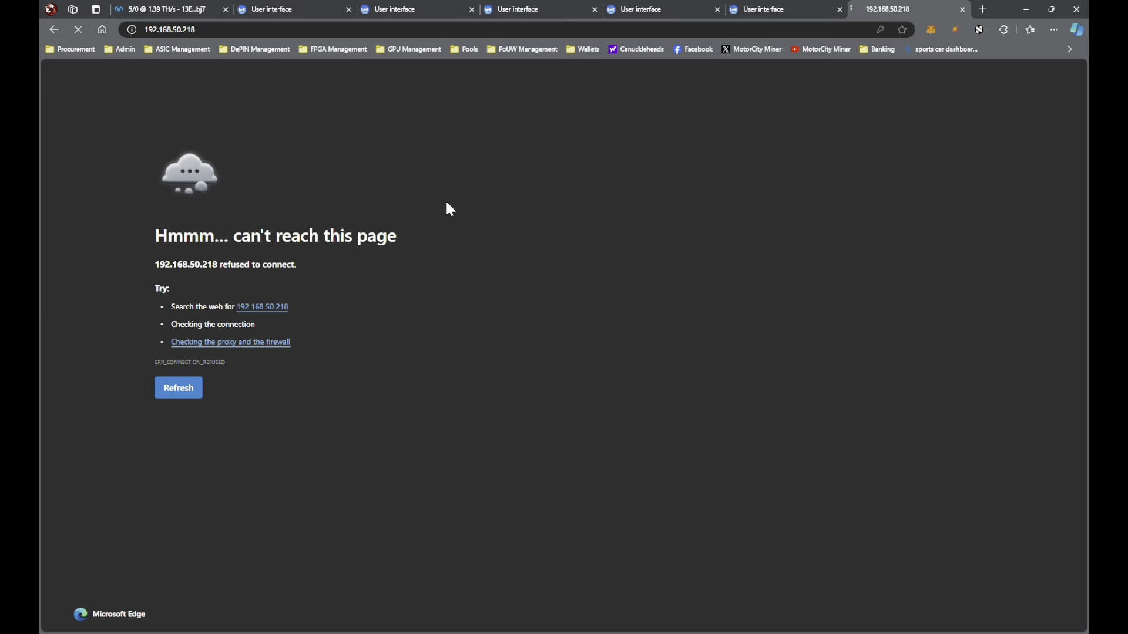
Step: Reload the Vipor.net Radiant mining stats and review the active workers' hashrates and the estimated earnings
left_click(180, 12)
left_click(102, 31)
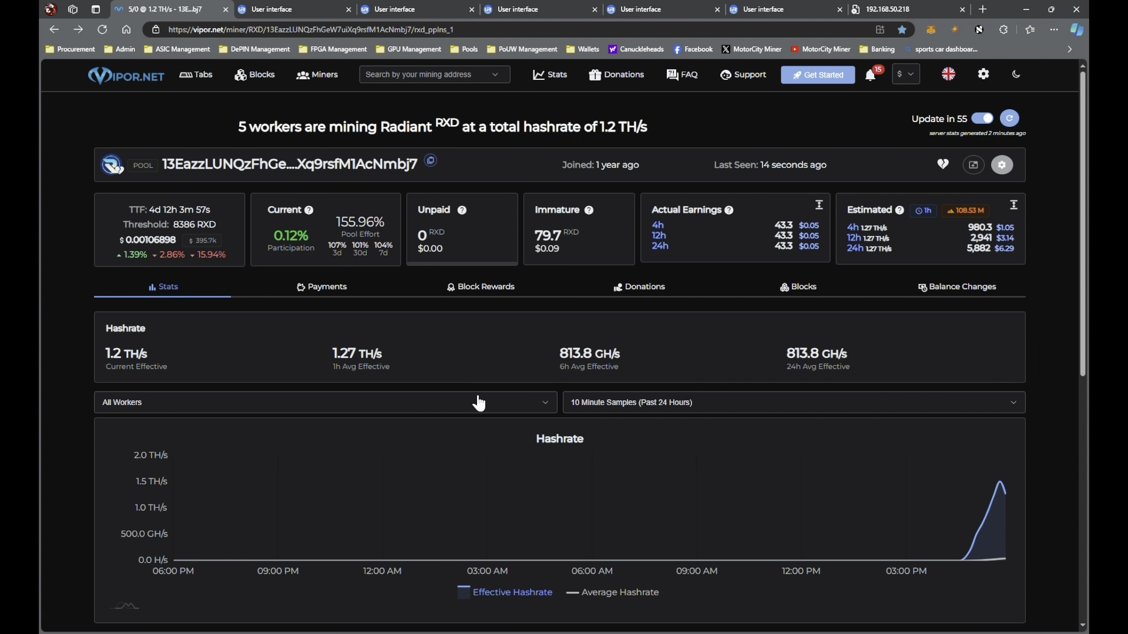
scroll(448, 390, "down", 5)
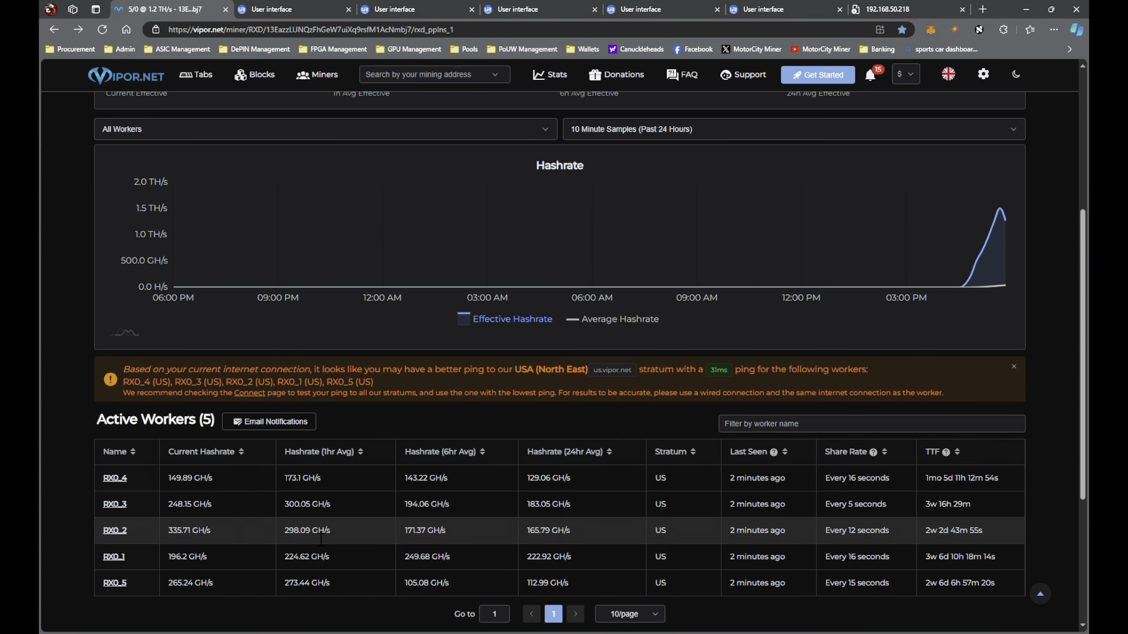
scroll(691, 416, "up", 5)
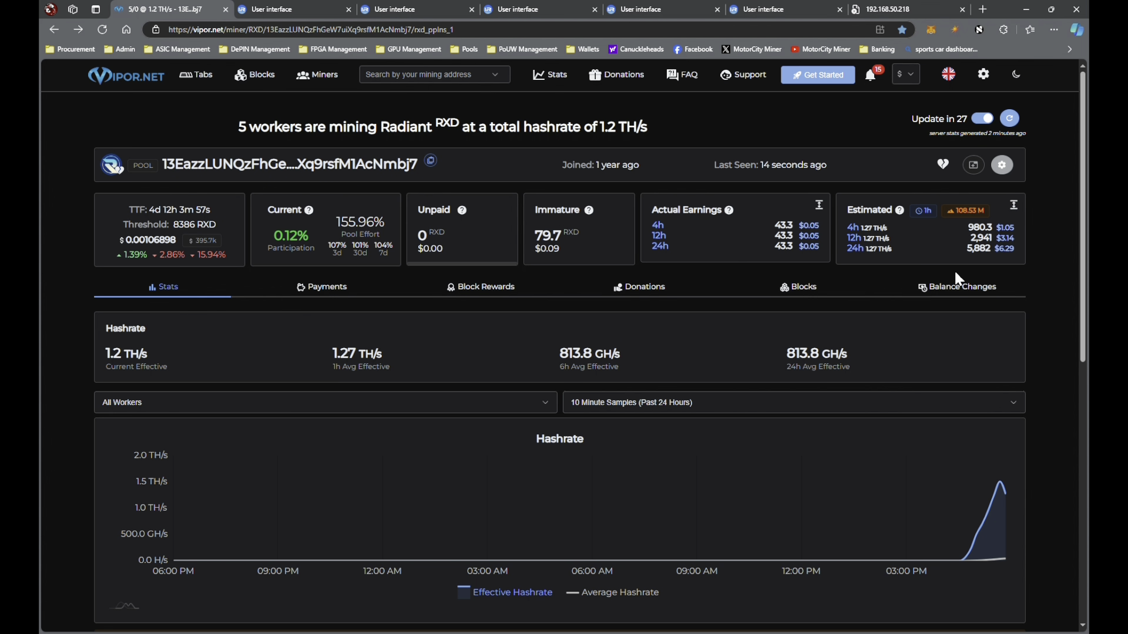
mouse_move(996, 262)
Step: Reload the interface of the miner at 192.168.50.218 and check its pool, hash board and fan status and mining settings
left_click(892, 9)
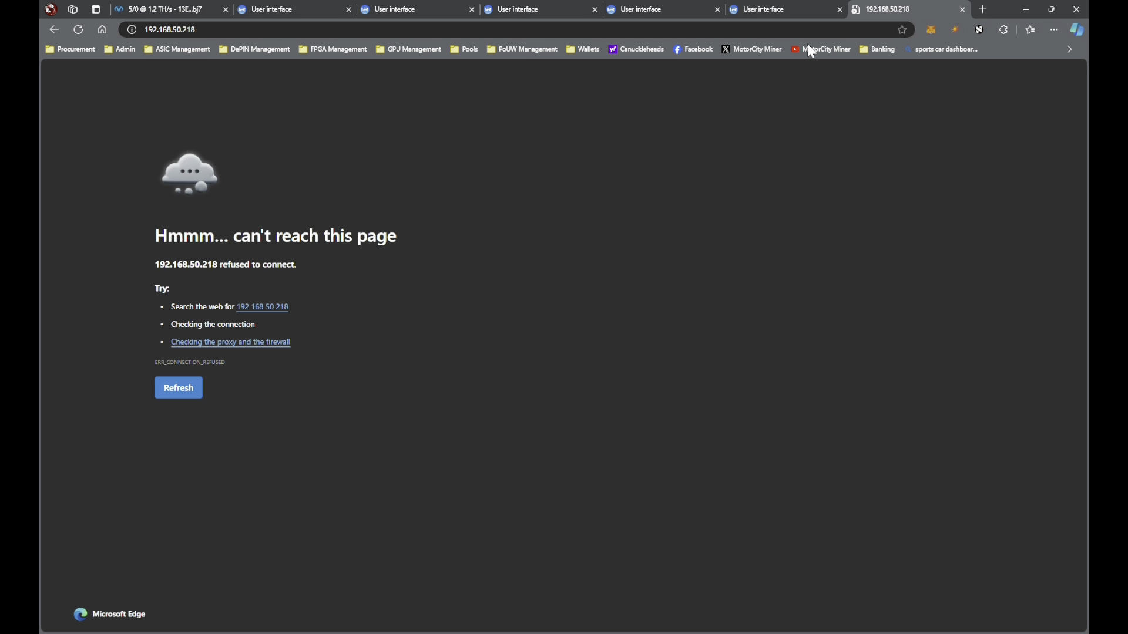
left_click(79, 30)
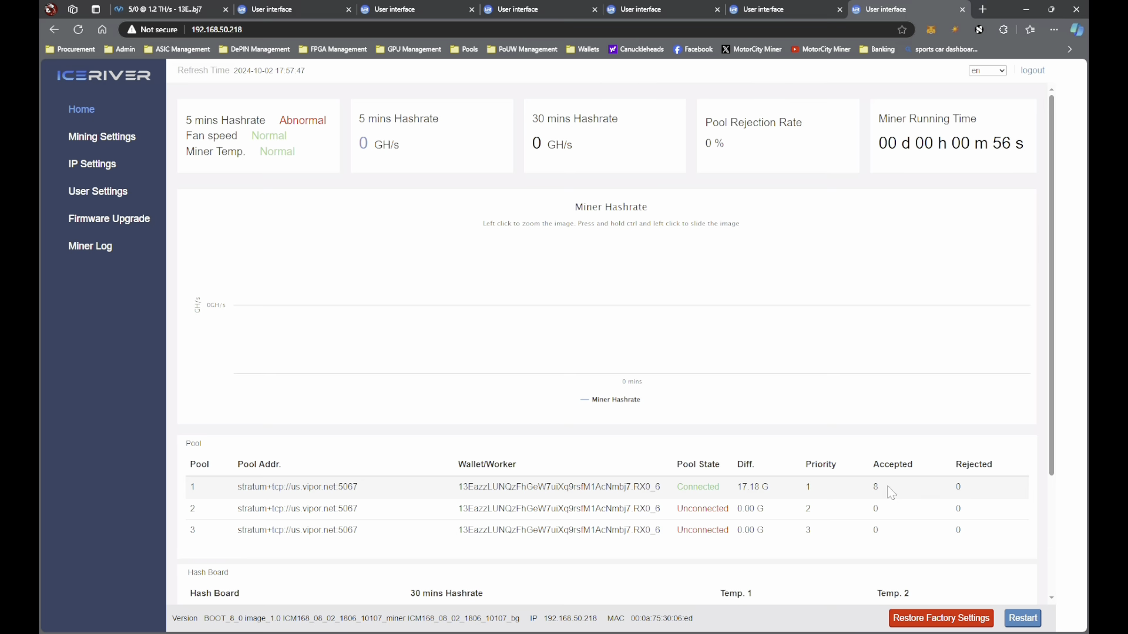
scroll(822, 507, "down", 3)
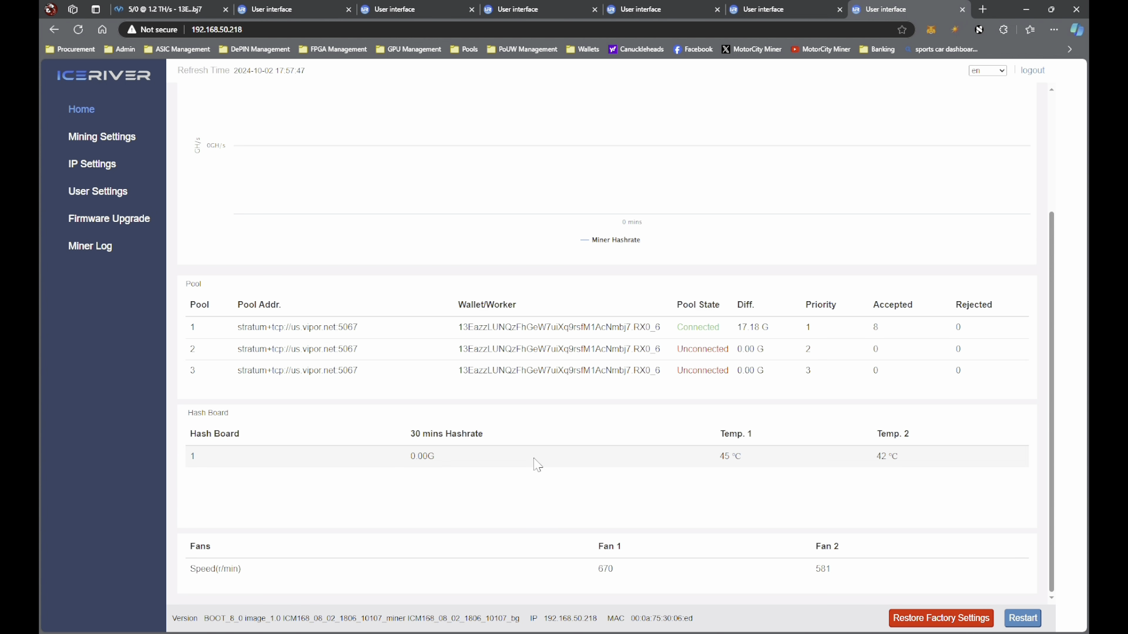
scroll(390, 421, "up", 3)
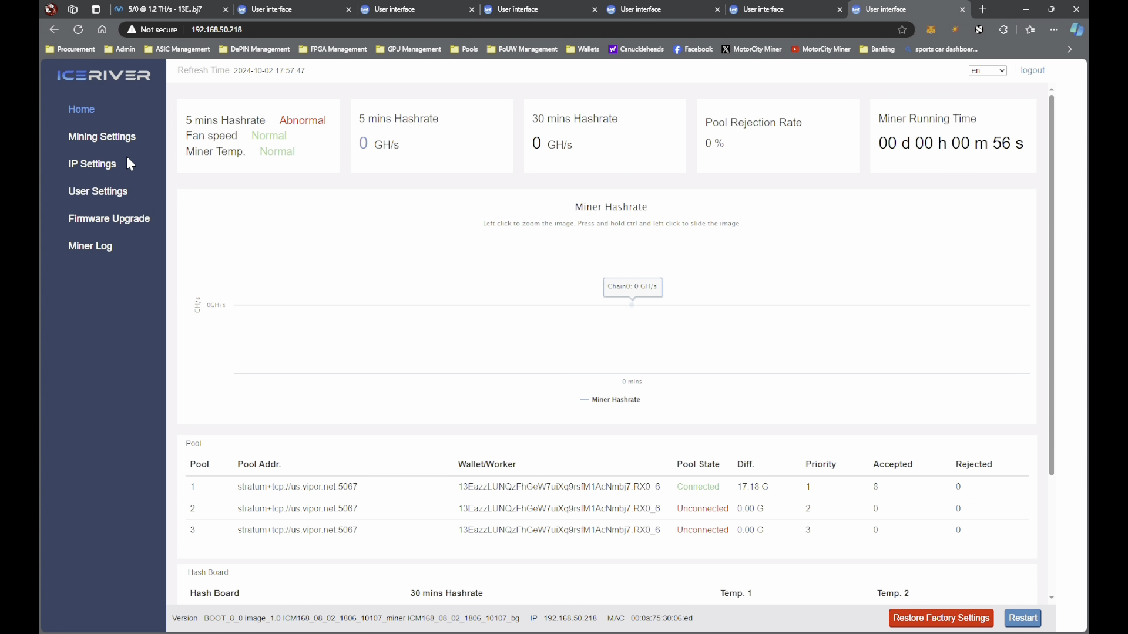
left_click(103, 137)
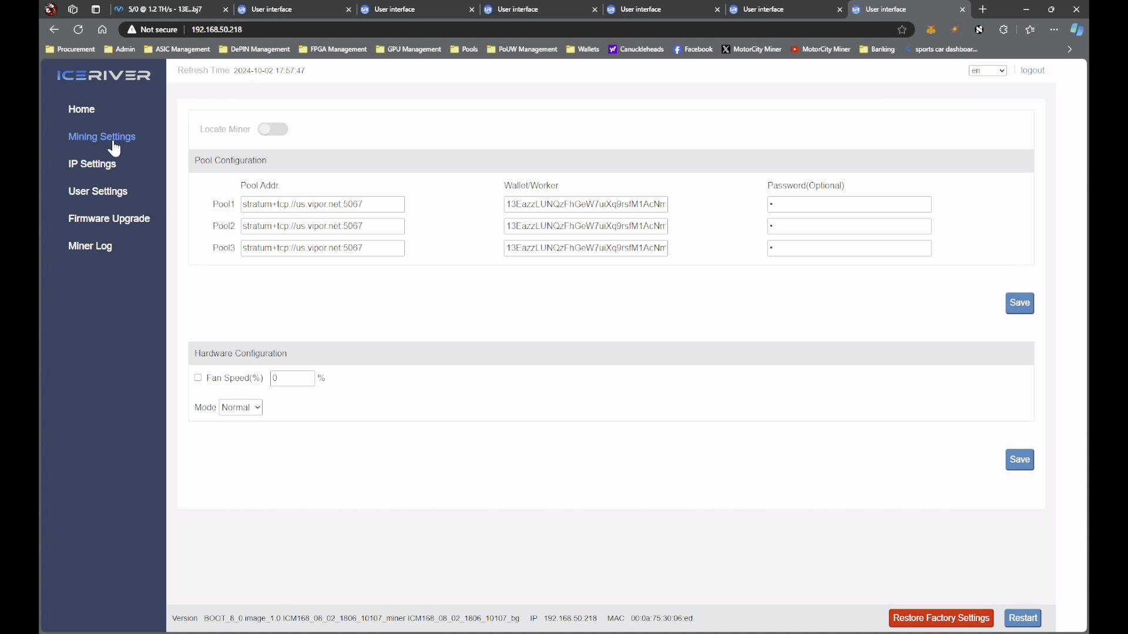
left_click(82, 110)
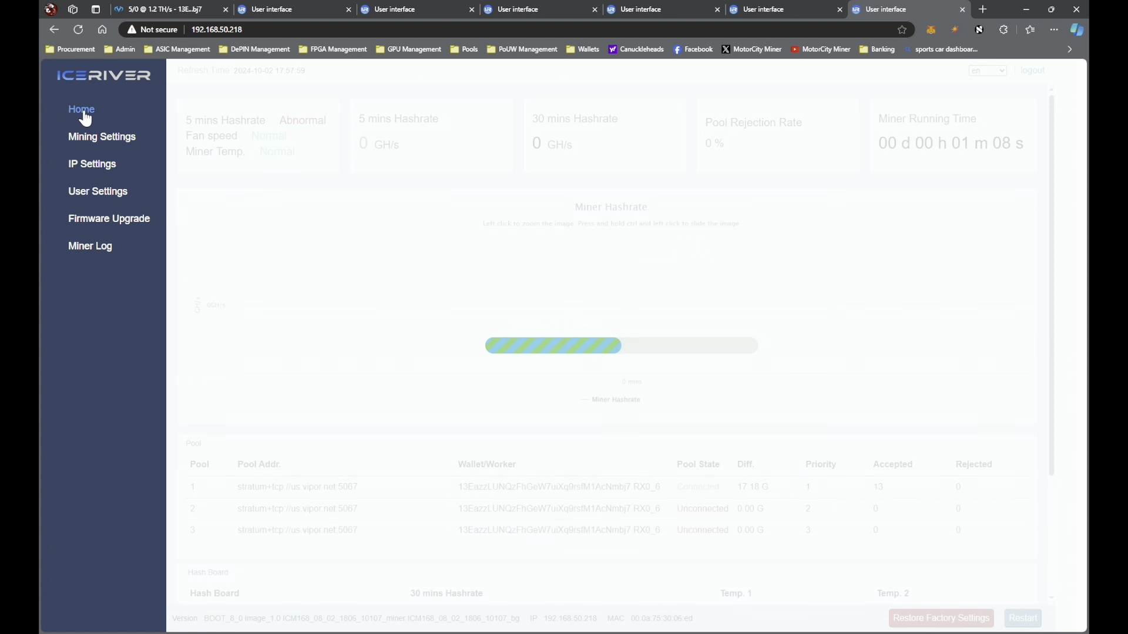
Step: Compare the dashboard of the miner at 192.168.50.222 with a refreshed dashboard of 192.168.50.218, including its hash board and fans
left_click(775, 14)
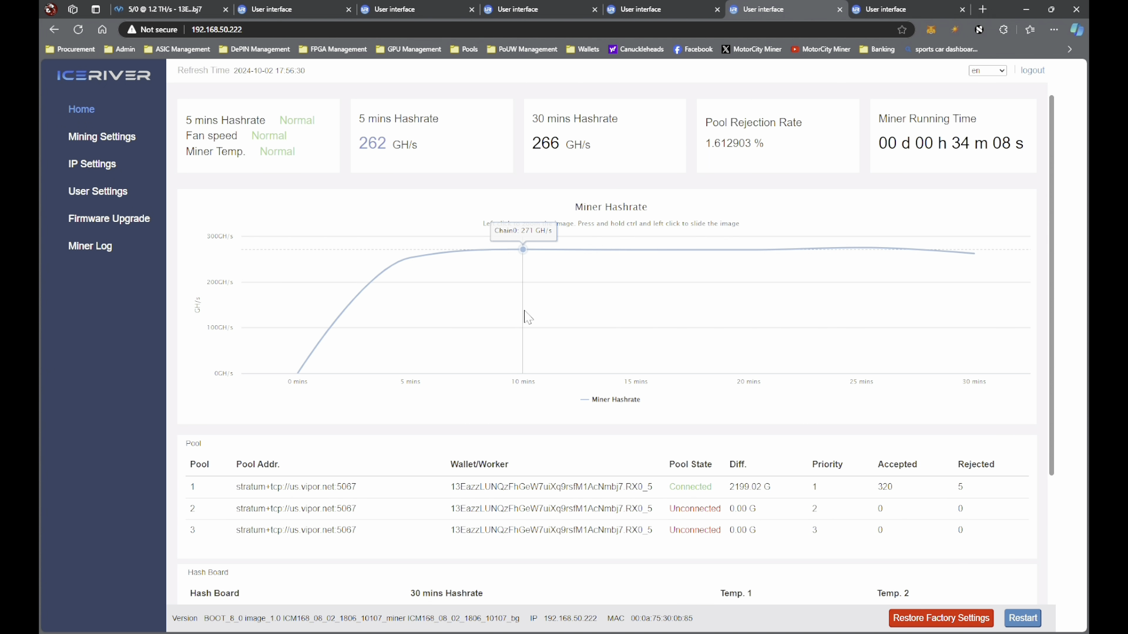
scroll(541, 302, "down", 3)
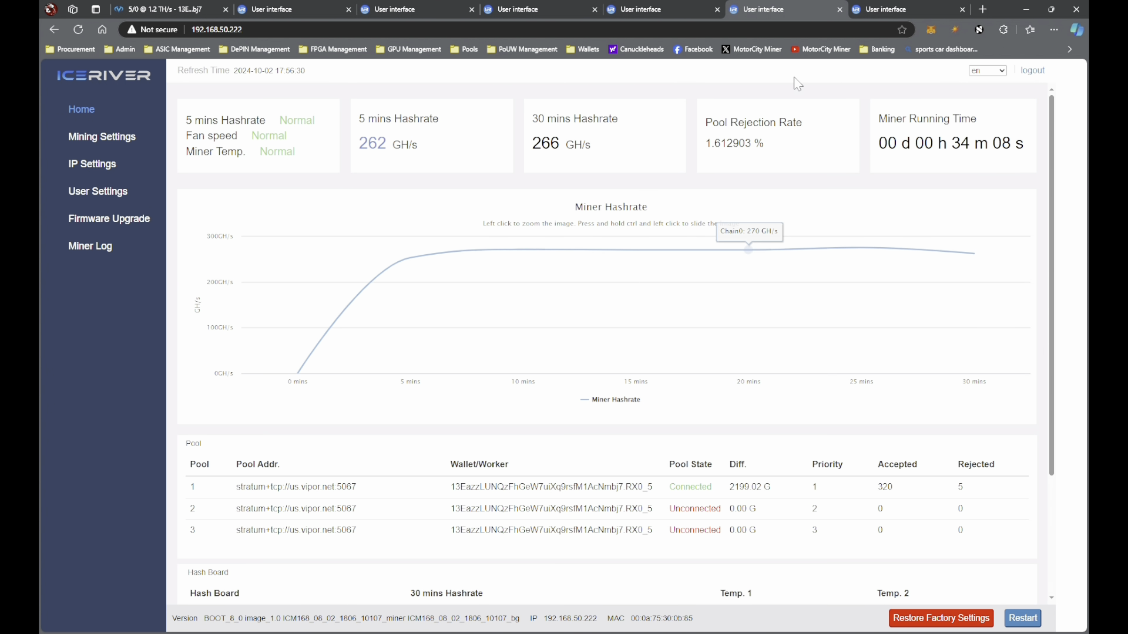
left_click(890, 11)
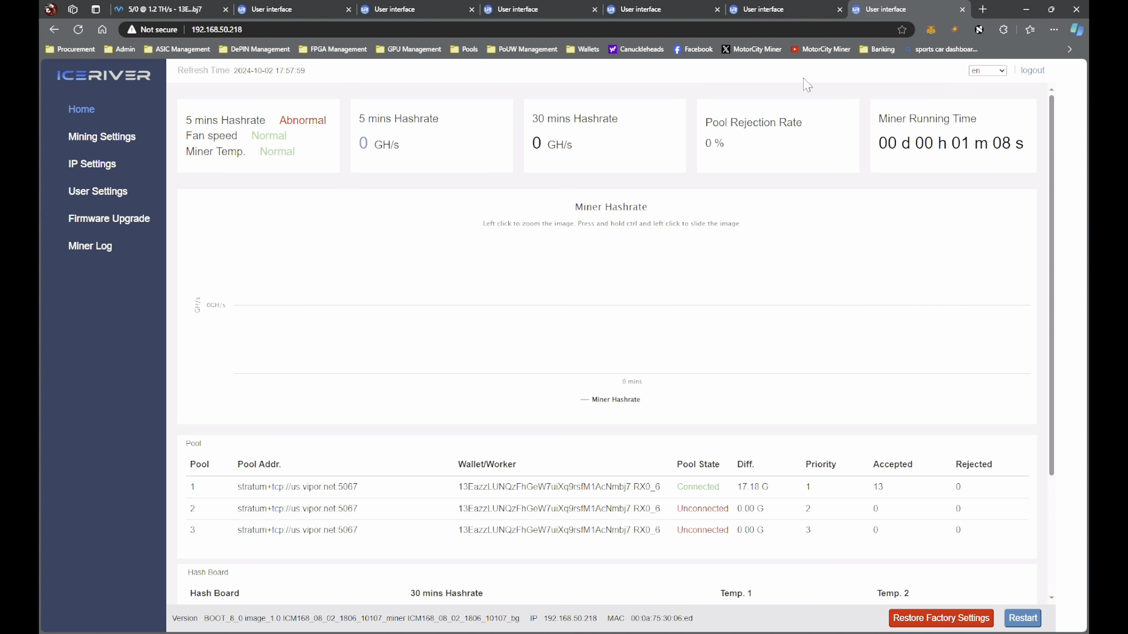
left_click(88, 116)
scroll(555, 370, "down", 3)
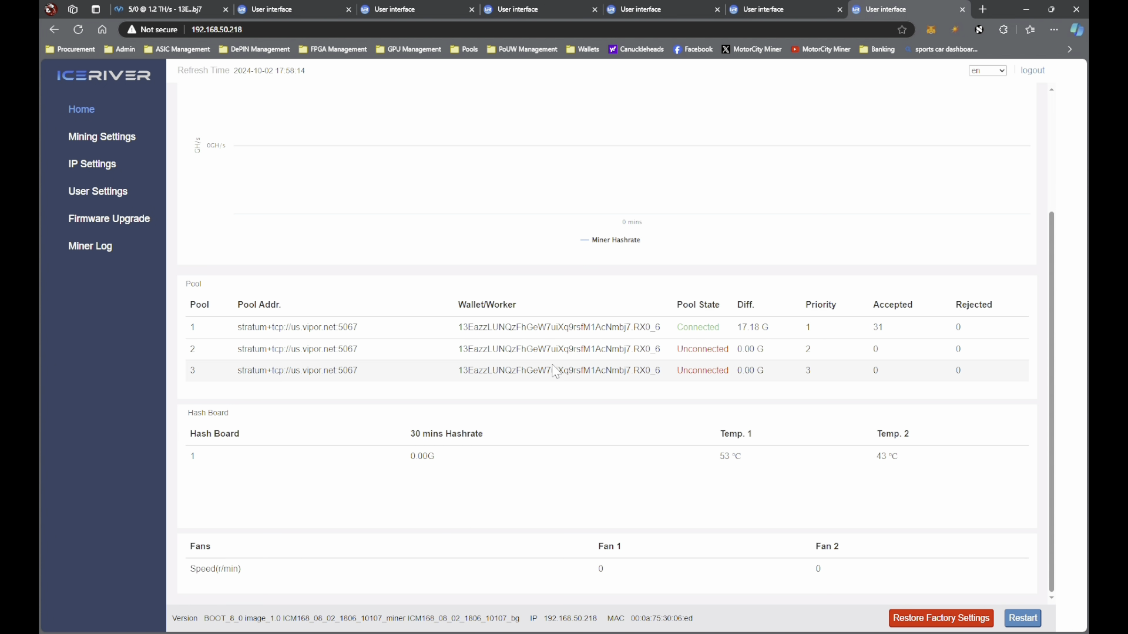
scroll(579, 404, "up", 3)
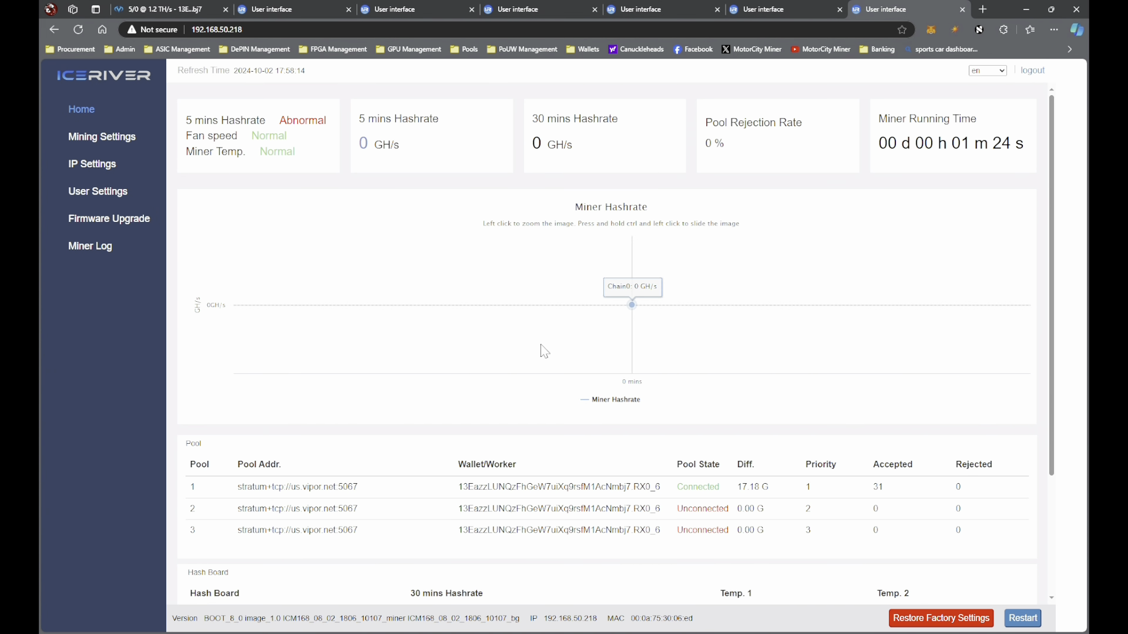
left_click(189, 7)
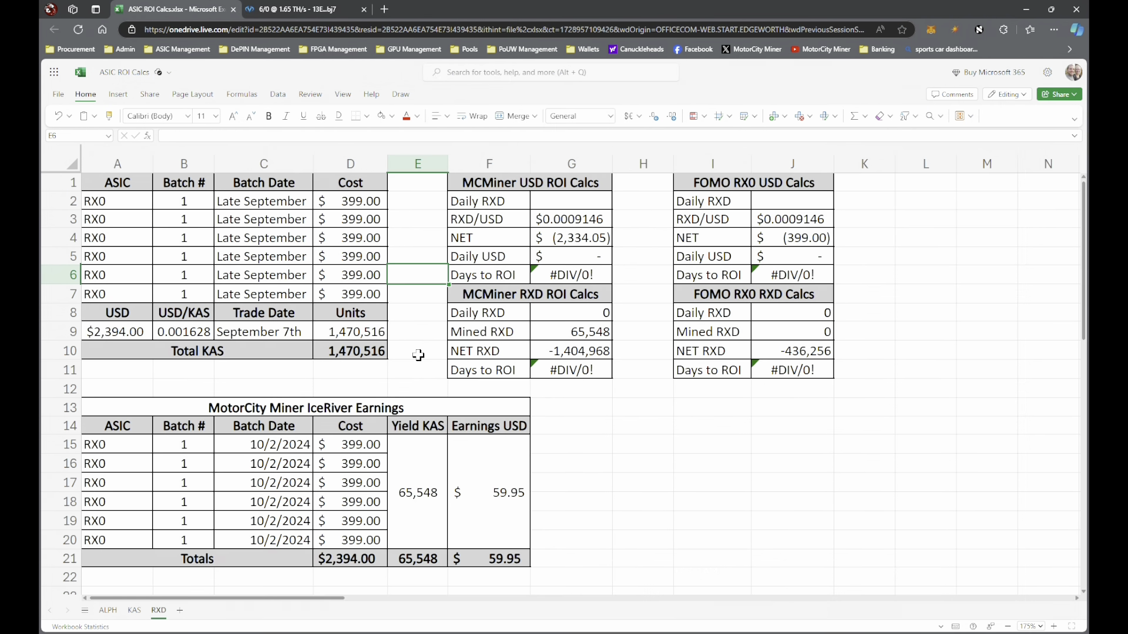
left_click(418, 355)
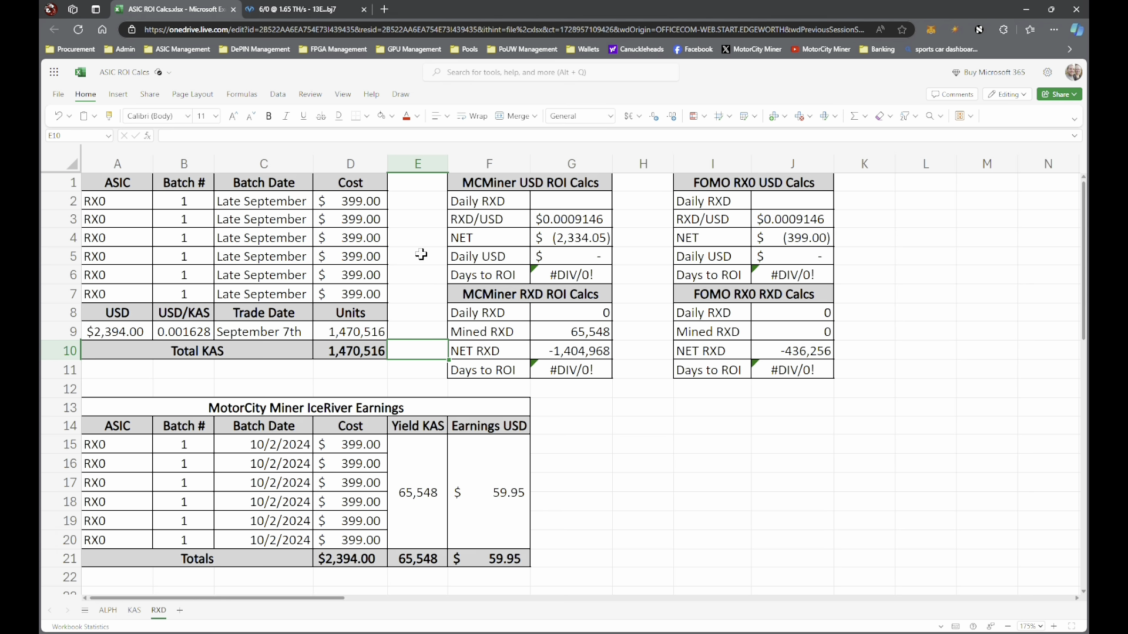
left_click(631, 411)
left_click(411, 359)
left_click(418, 277)
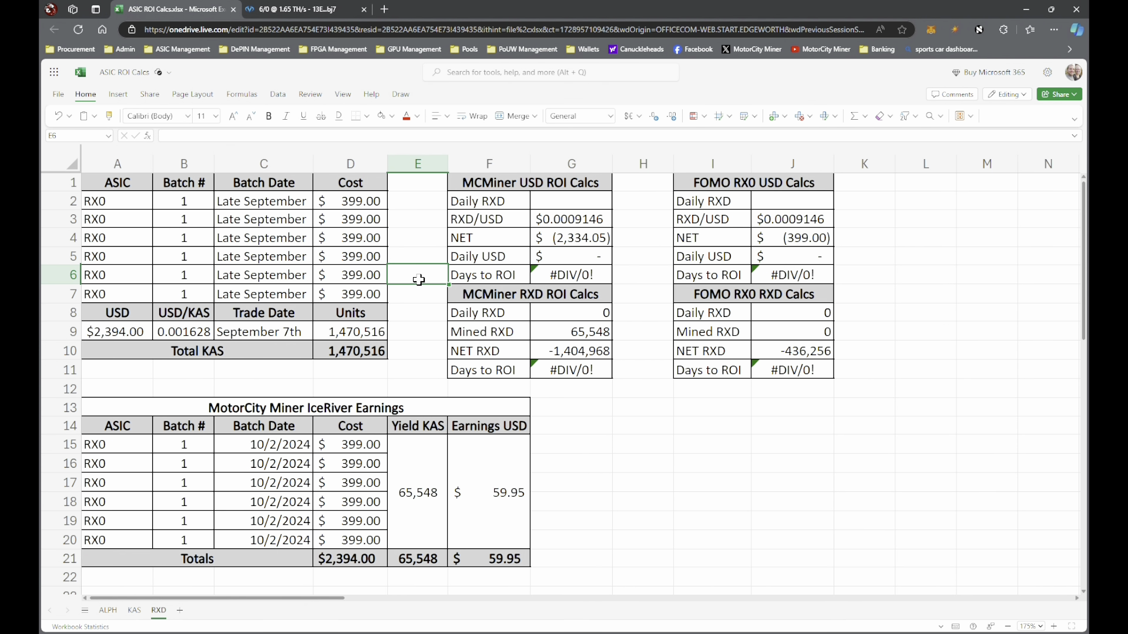
left_click(429, 370)
left_click(358, 388)
left_click(412, 378)
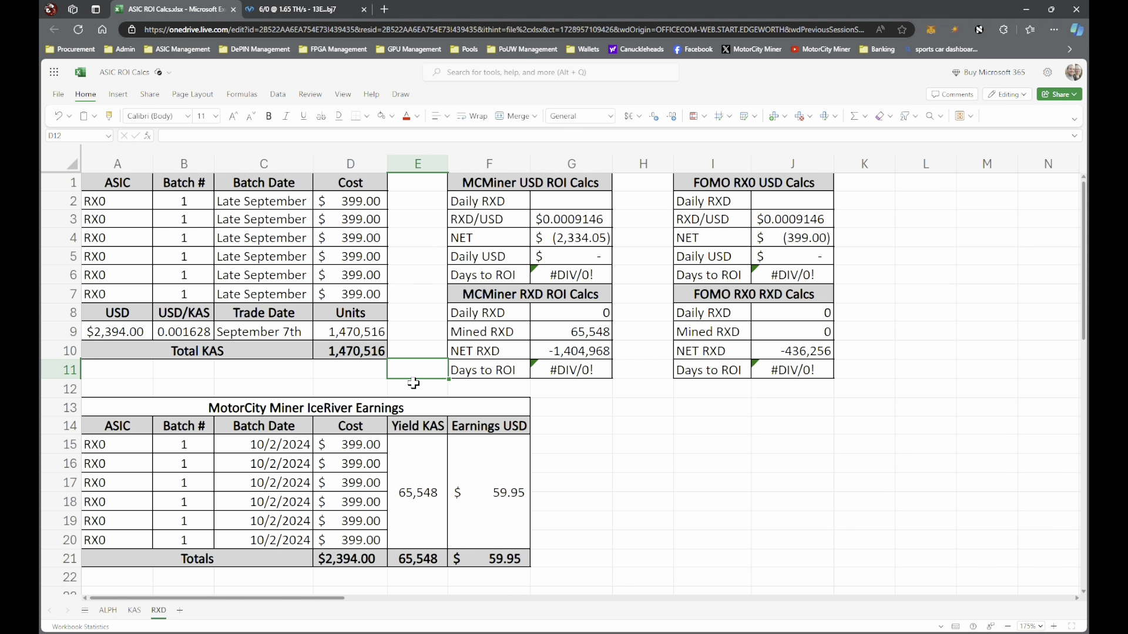
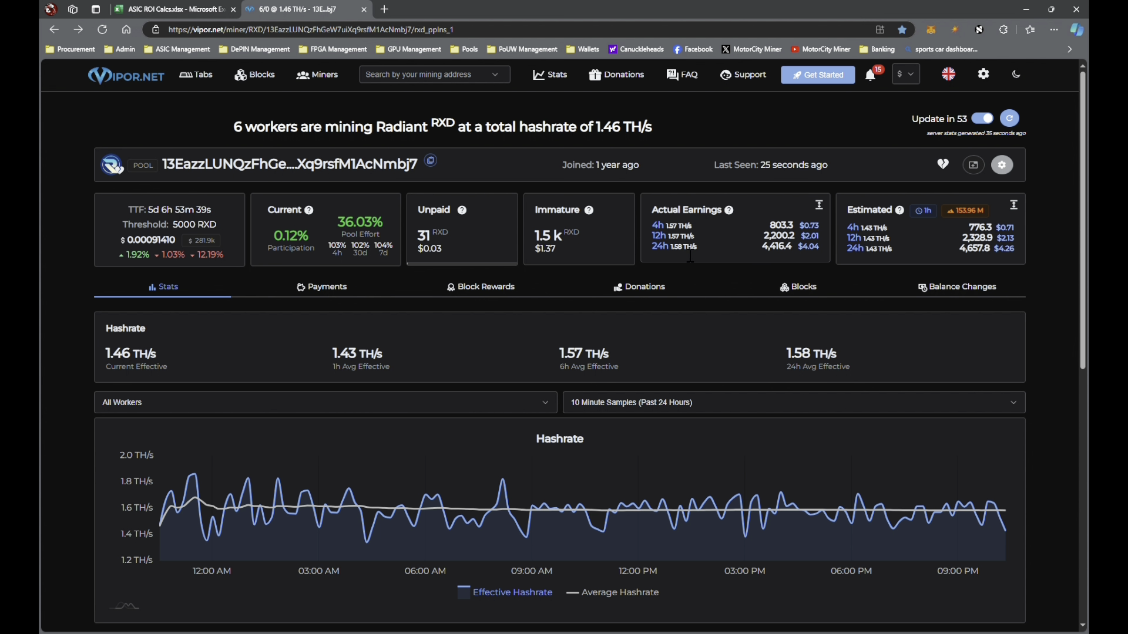
Step: Review the Vipor.net hashrate chart and the 24-hour average hashrate of each active RX0 worker
scroll(642, 324, "down", 5)
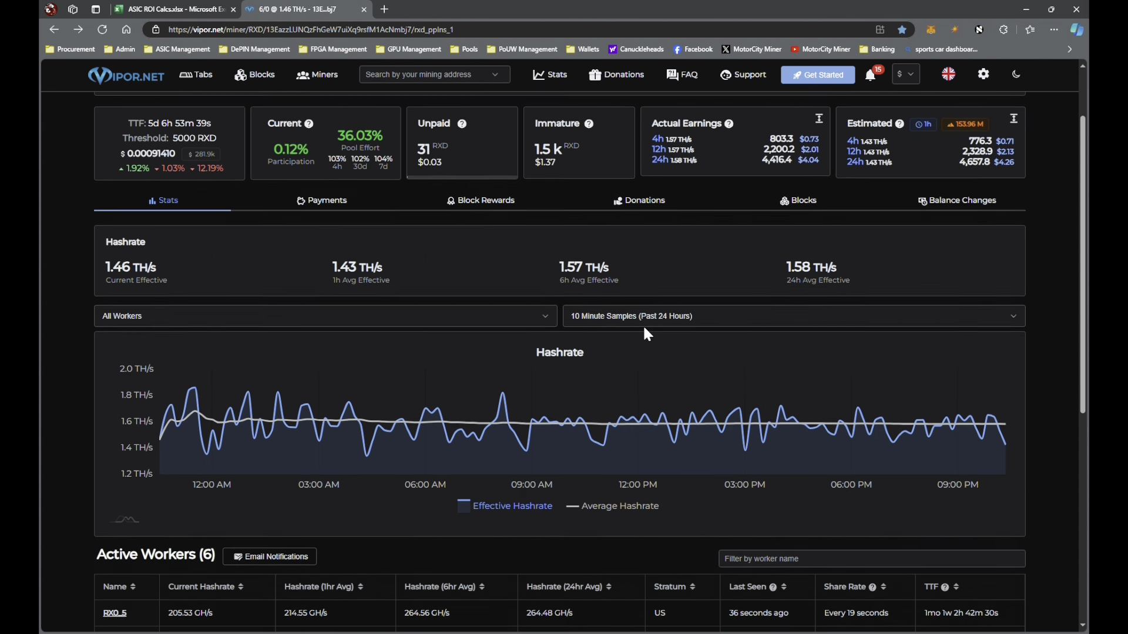
scroll(573, 411, "down", 2)
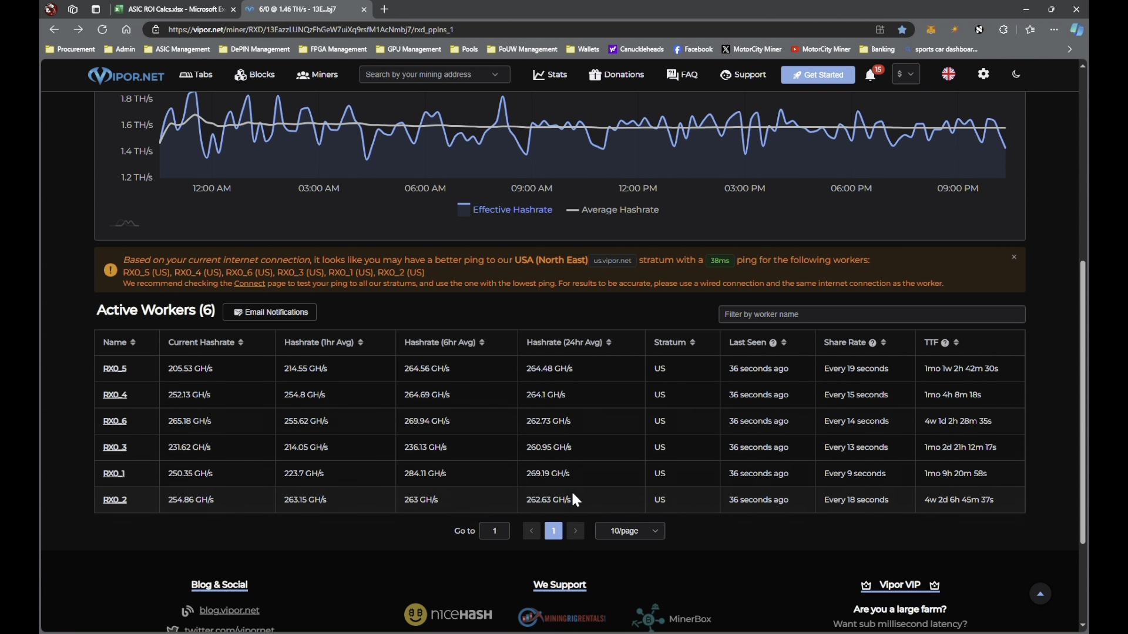
scroll(571, 490, "up", 4)
scroll(567, 476, "up", 3)
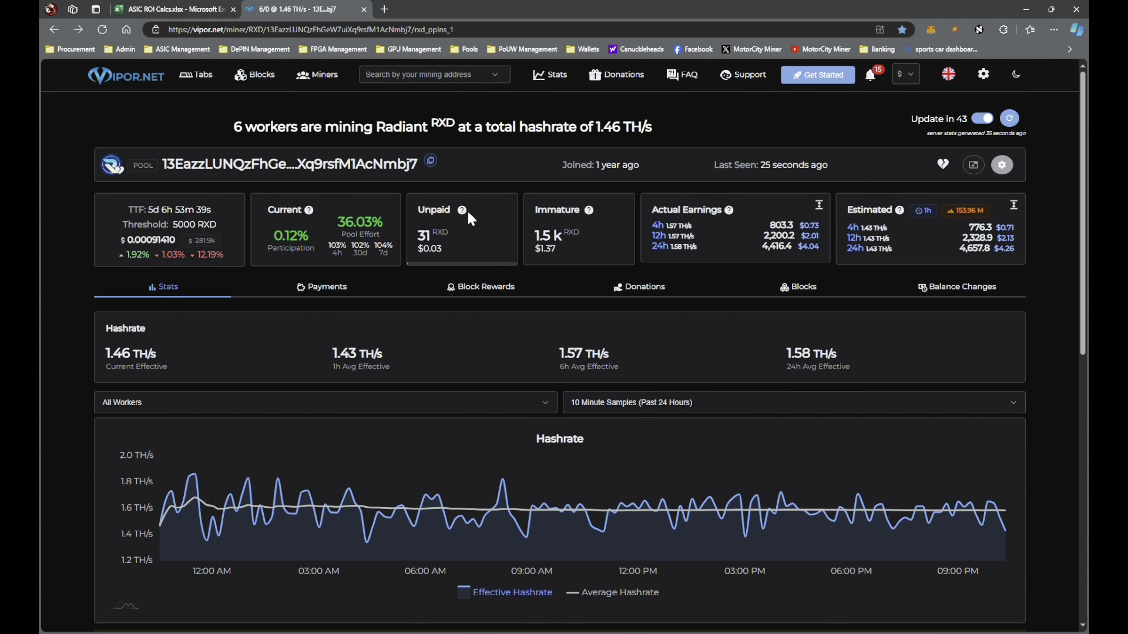
Step: Check the Radiant network hashrate and difficulty in the Vipor.net pool statistics and return to the miner's dashboard
left_click(551, 84)
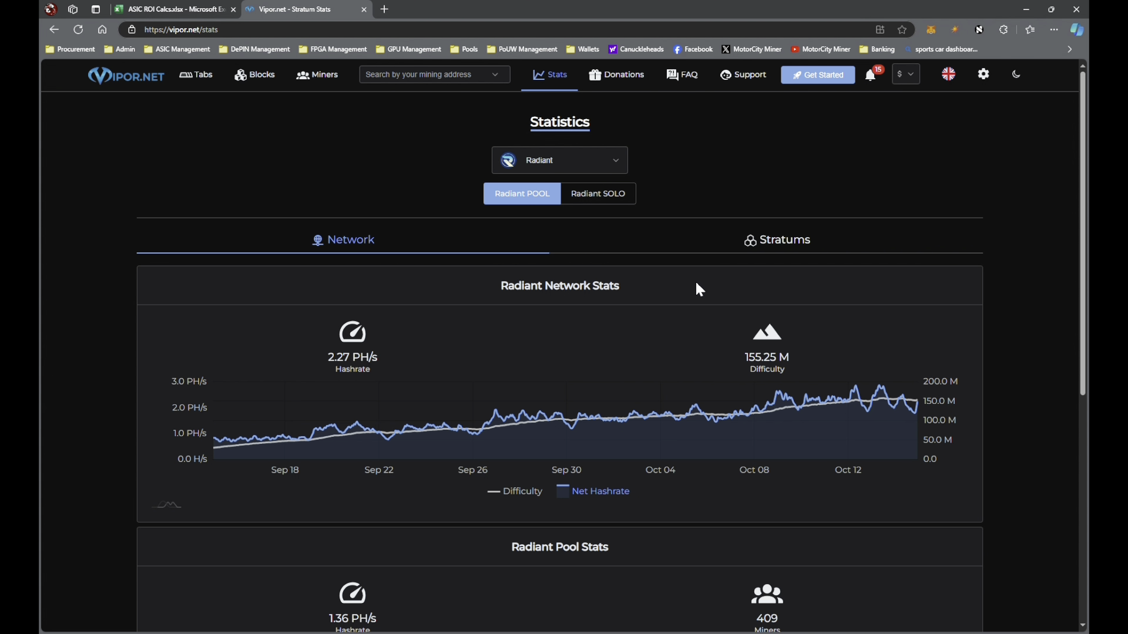
left_click(57, 31)
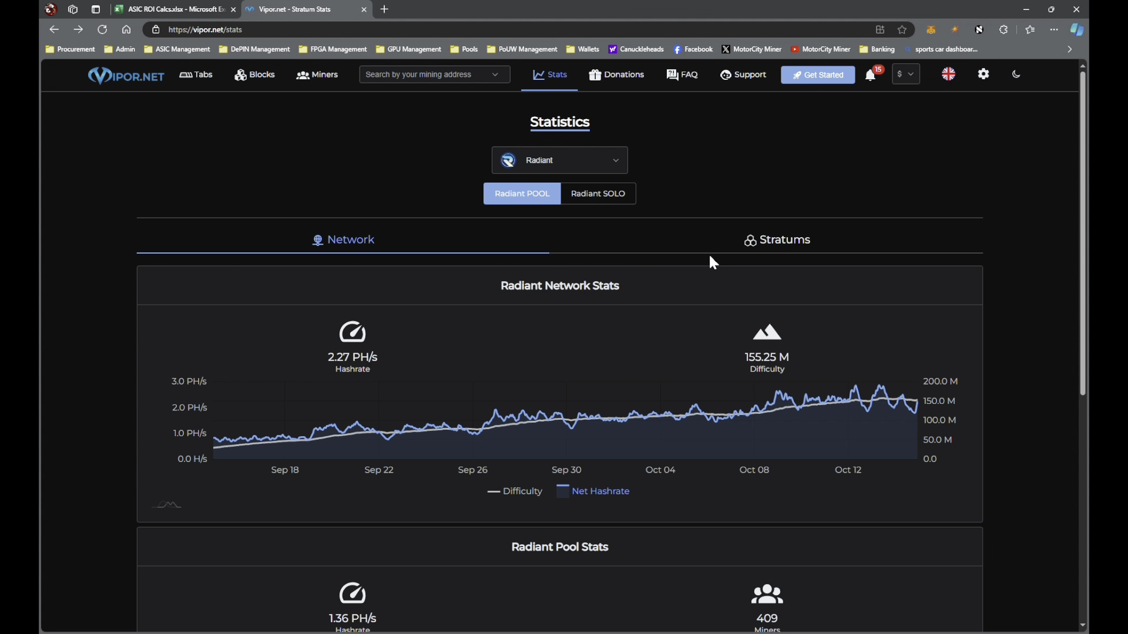
left_click(59, 34)
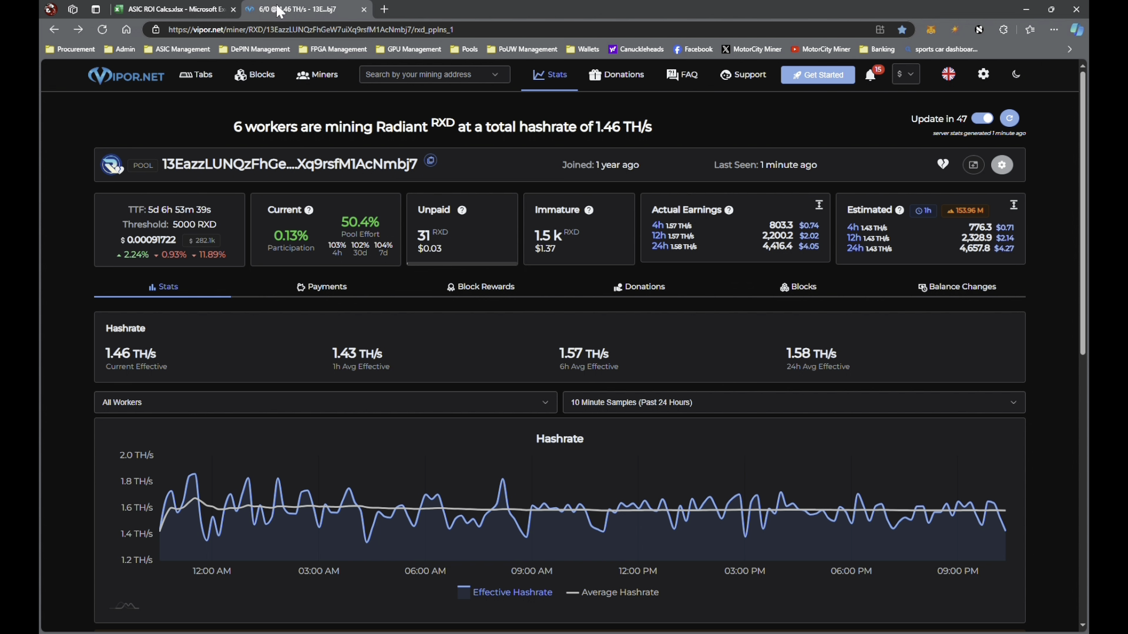
Step: Switch to the ASIC ROI Calcs workbook and enter 4416 as the Daily RXD in the MCMiner USD ROI Calcs
left_click(197, 9)
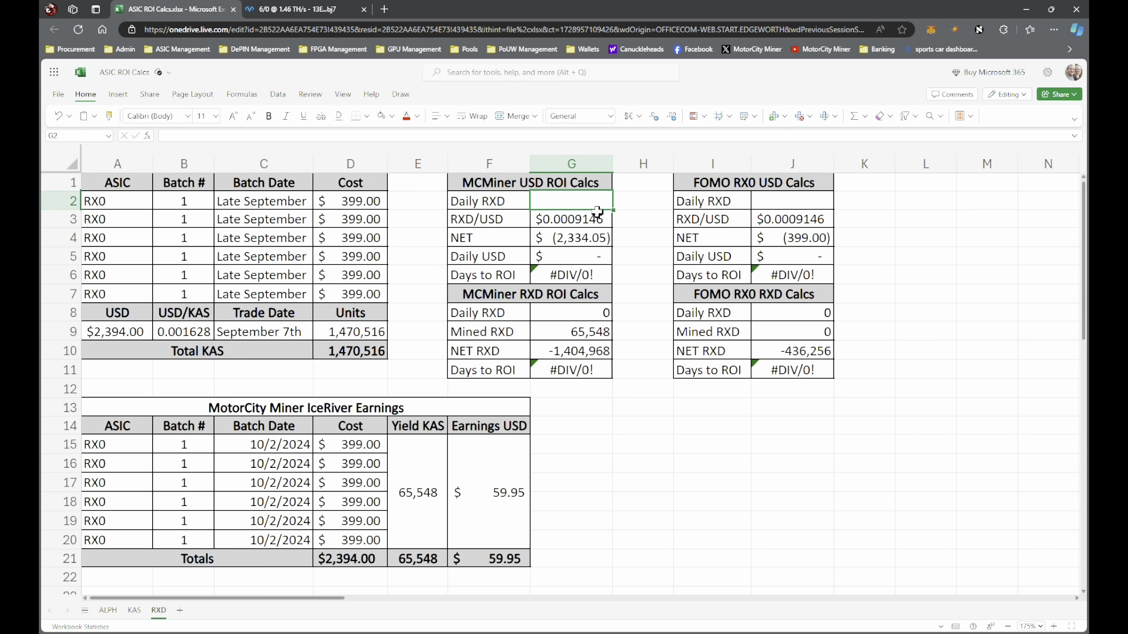
type("441")
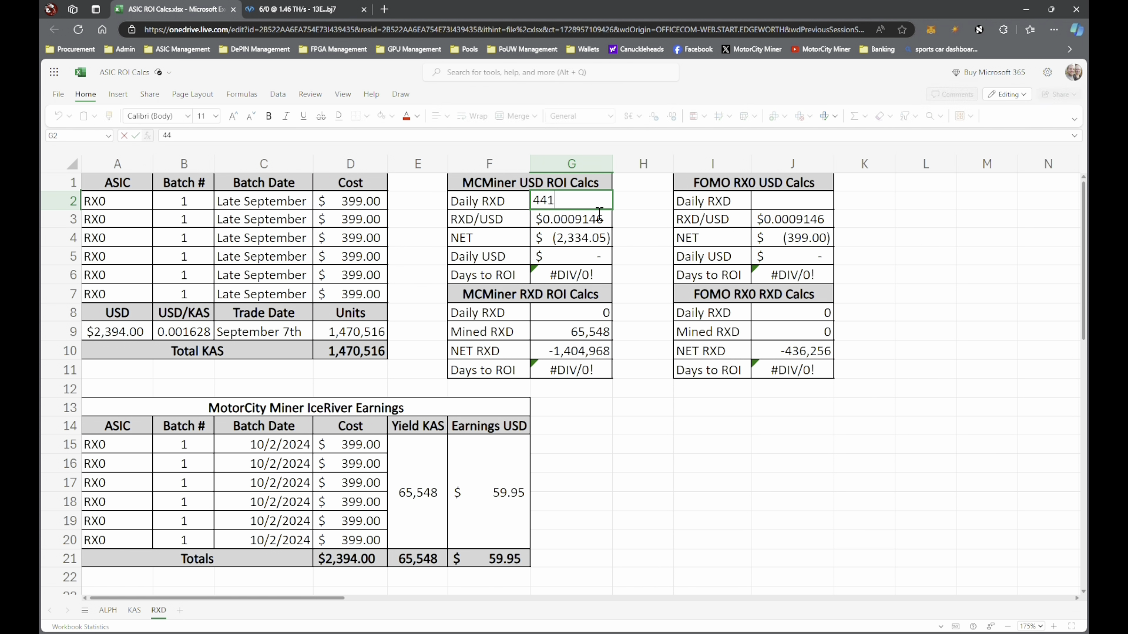
type("6")
left_click(645, 207)
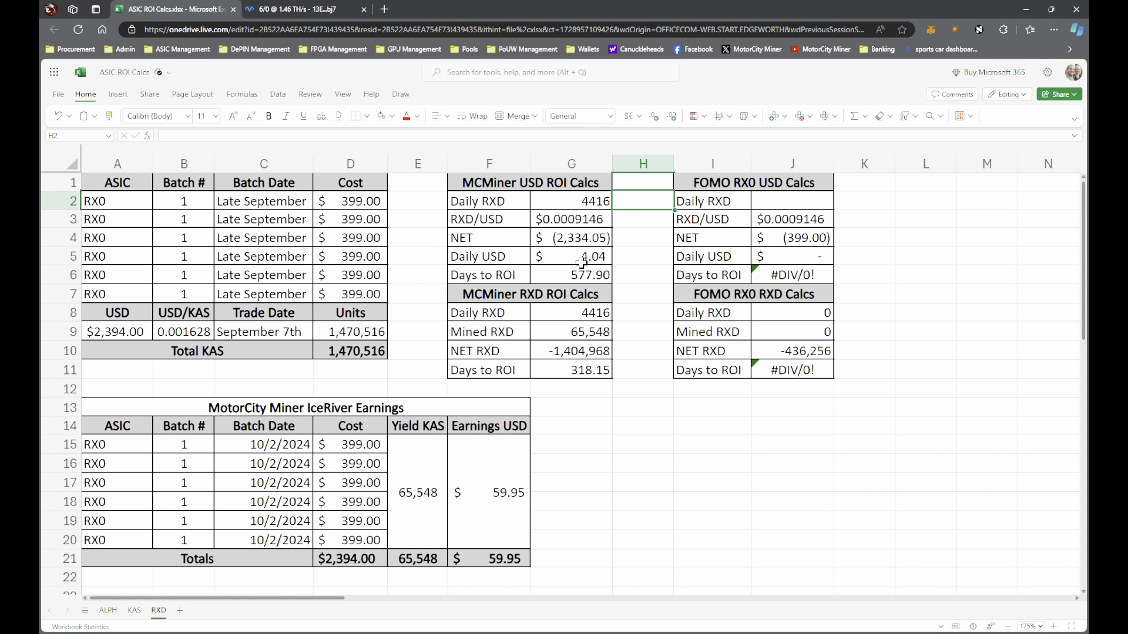
Step: Examine the MCMiner RXD/USD price, Daily USD, Days to ROI and NET formula together with the total hardware cost it uses
left_click(579, 224)
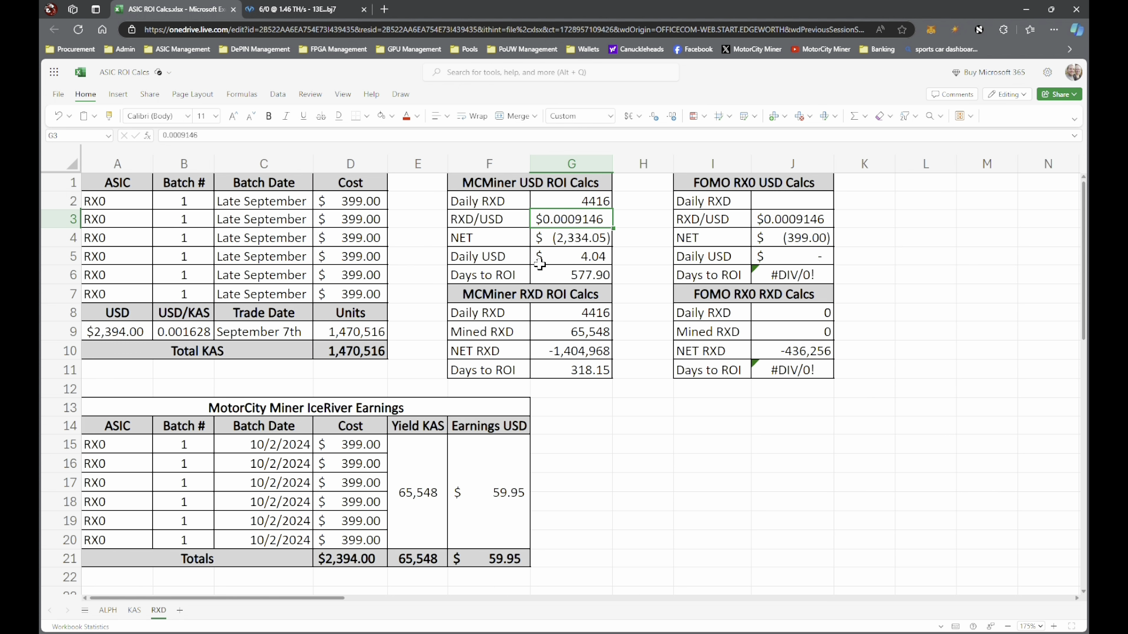
left_click(570, 263)
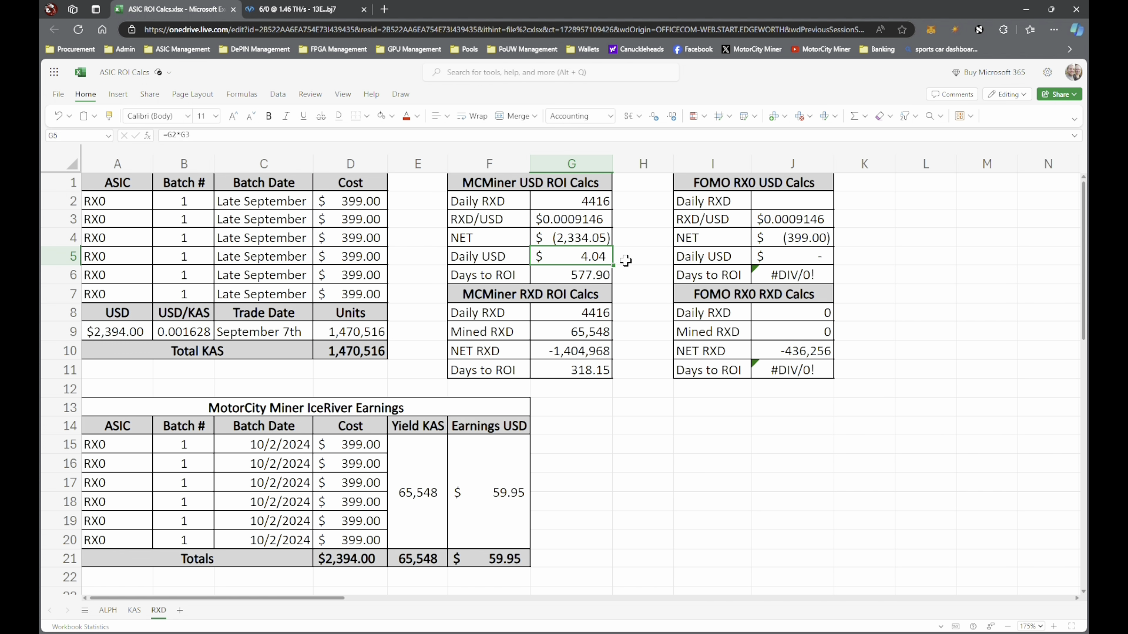
left_click(548, 282)
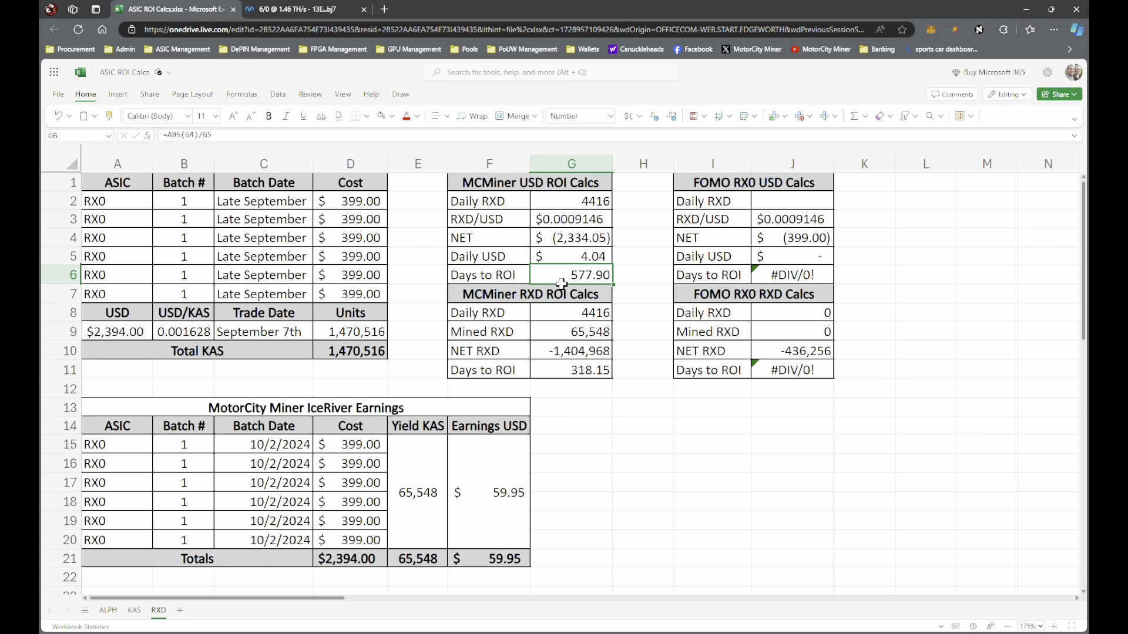
double_click(551, 240)
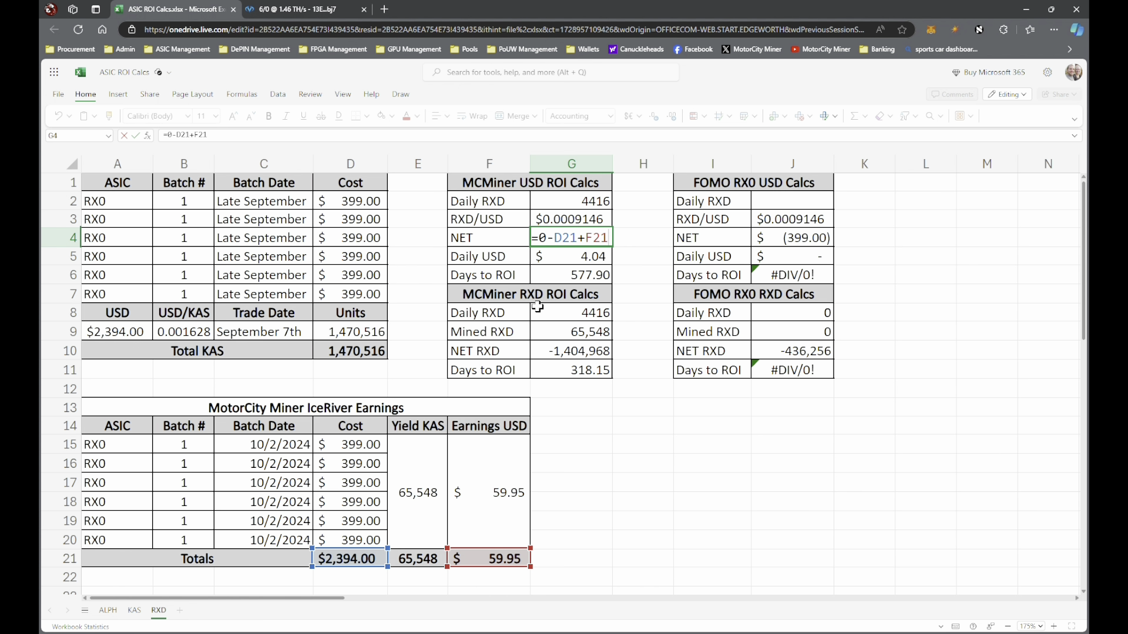
left_click(610, 463)
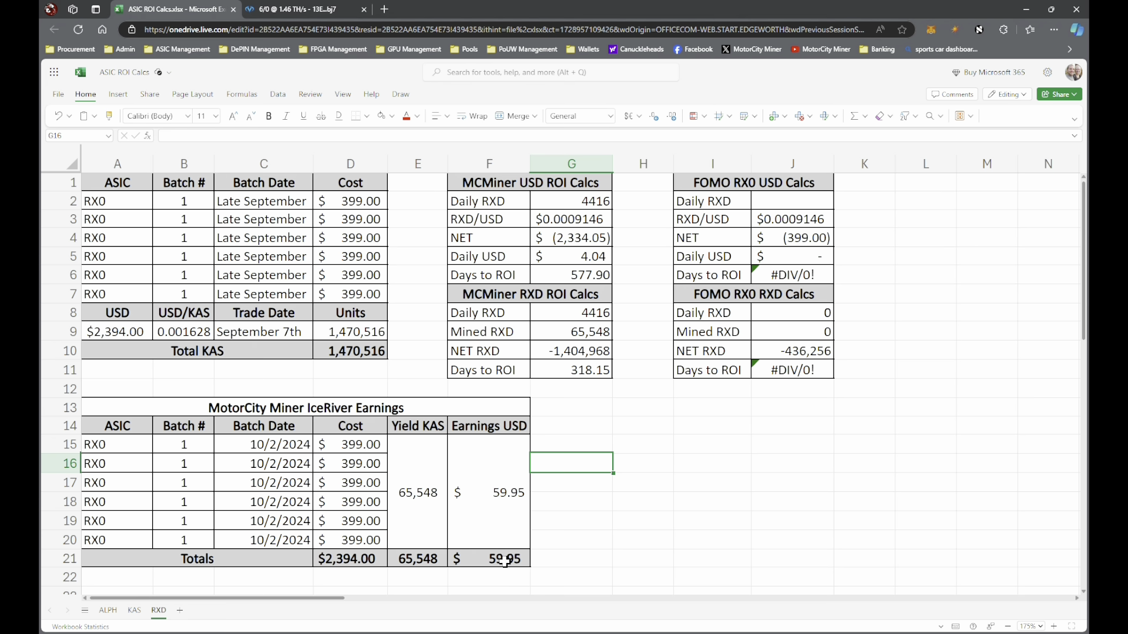
left_click(367, 563)
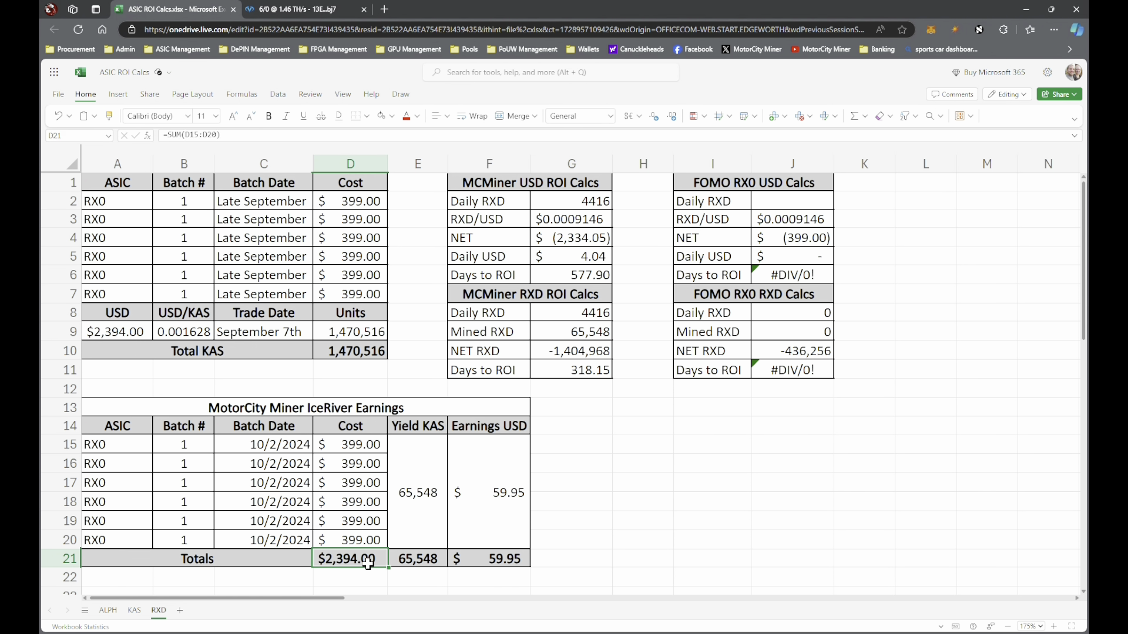
left_click(591, 243)
Step: Try an RXD/USD price of 0.001628 in the MCMiner USD ROI Calcs, check the Days to ROI, and undo the price change
left_click(563, 225)
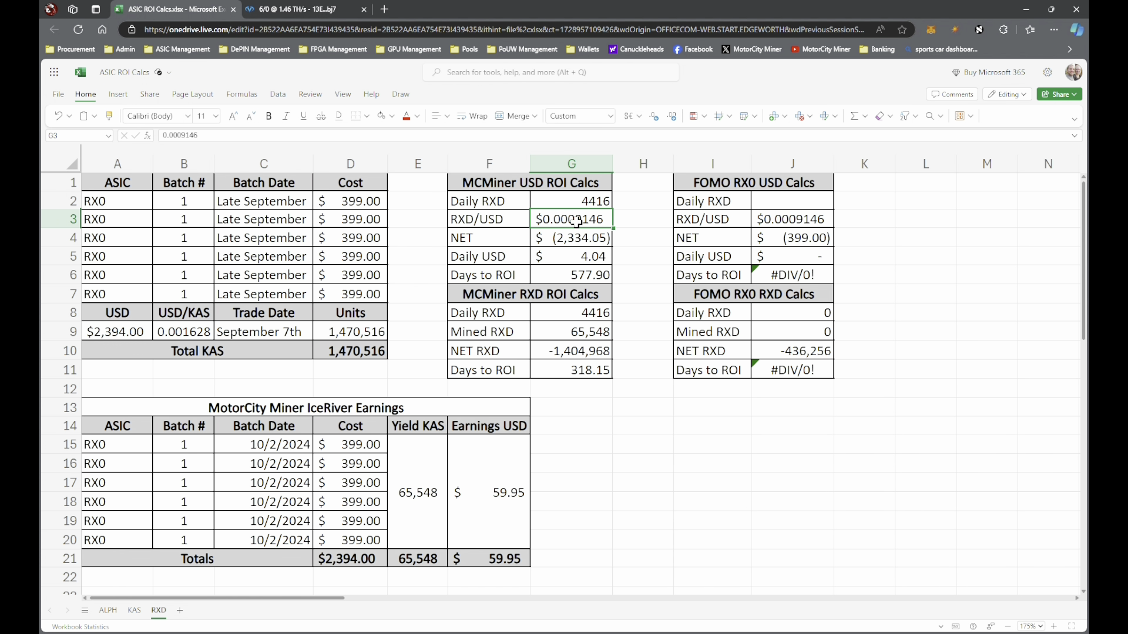
double_click(591, 221)
left_click_drag(607, 226, 569, 230)
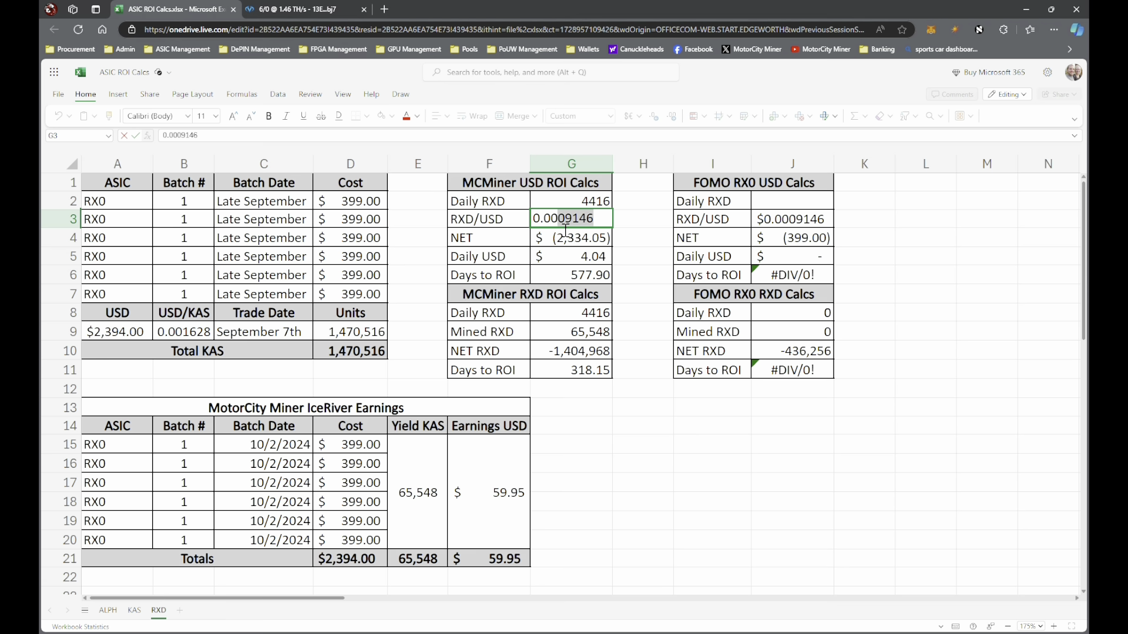
type("1")
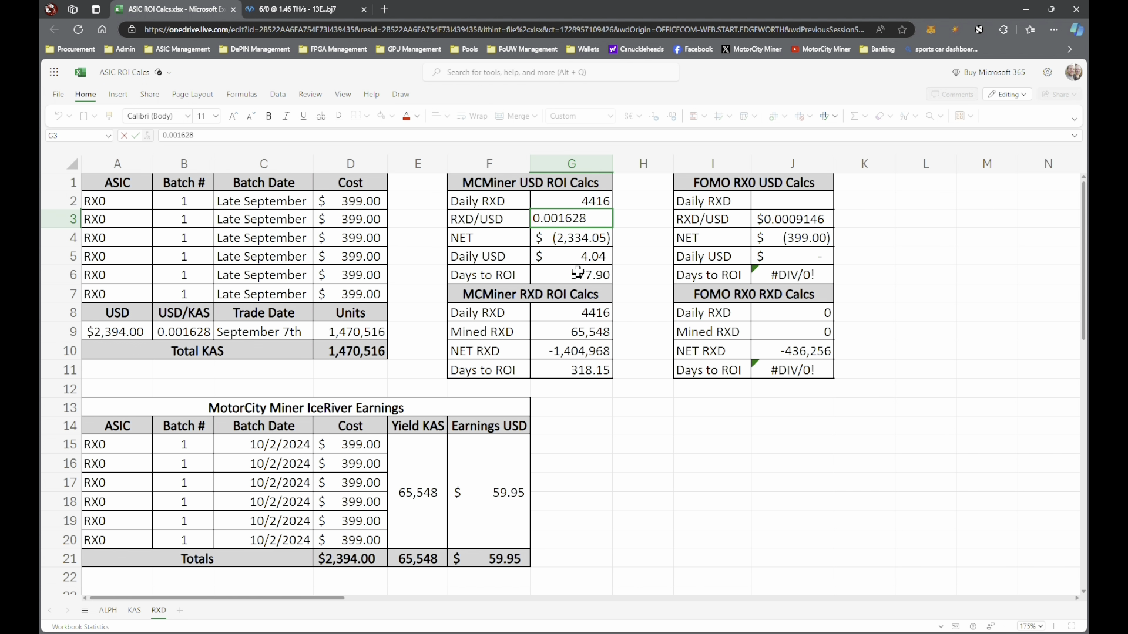
left_click(638, 231)
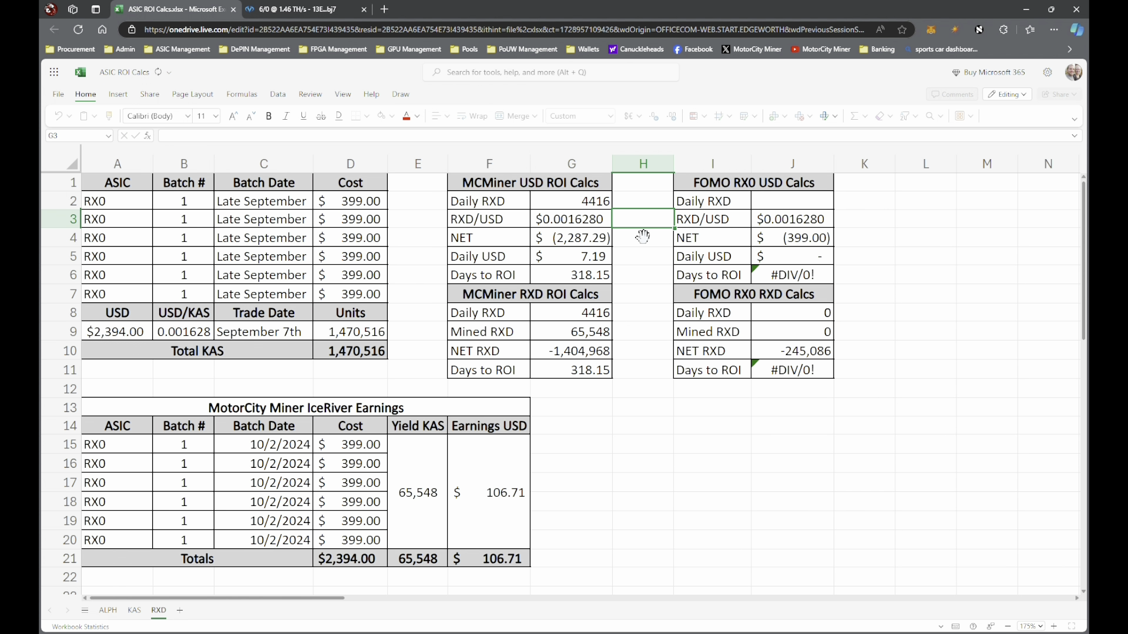
left_click(605, 282)
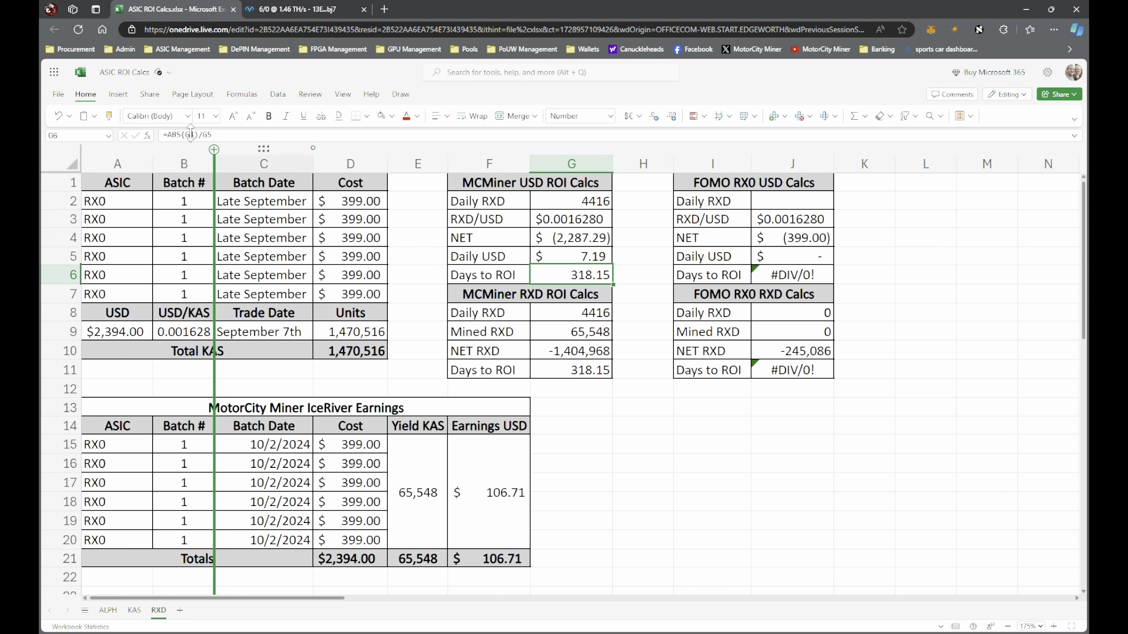
left_click(58, 116)
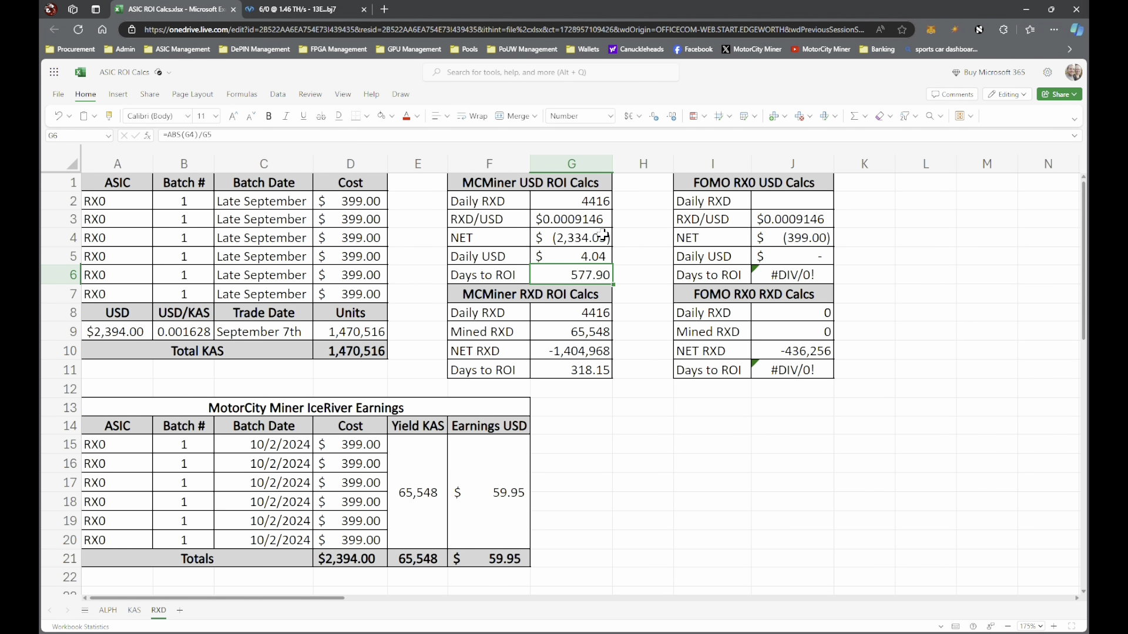
left_click(637, 231)
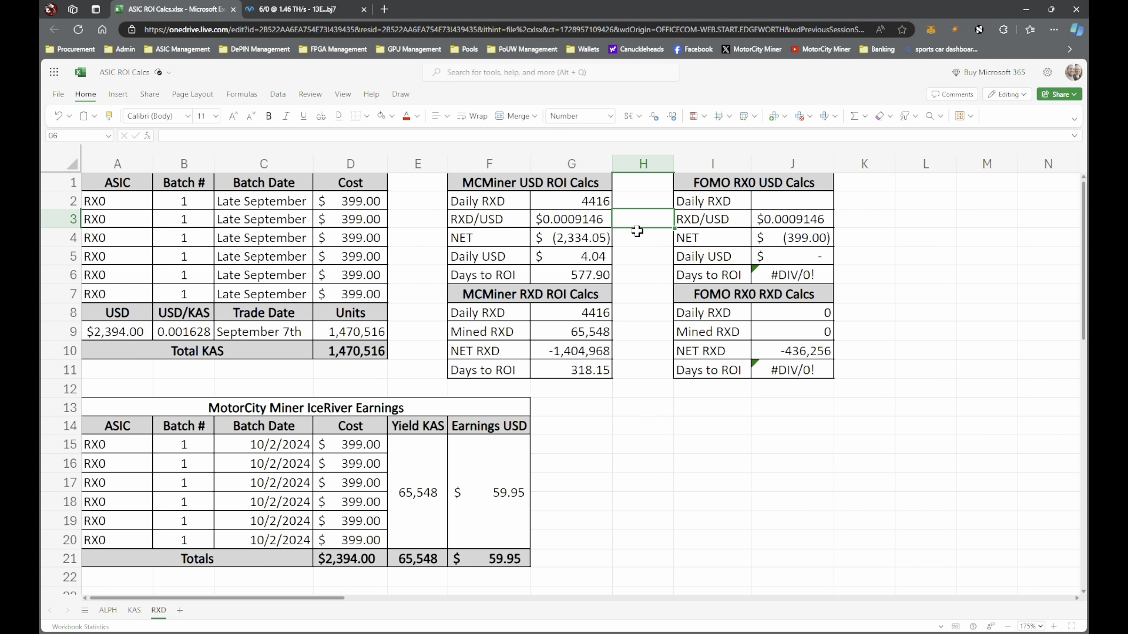
Step: Compare the MCMiner RXD/USD price with the September 7th trade price and the USD total of the six RX0 purchases
left_click(604, 225)
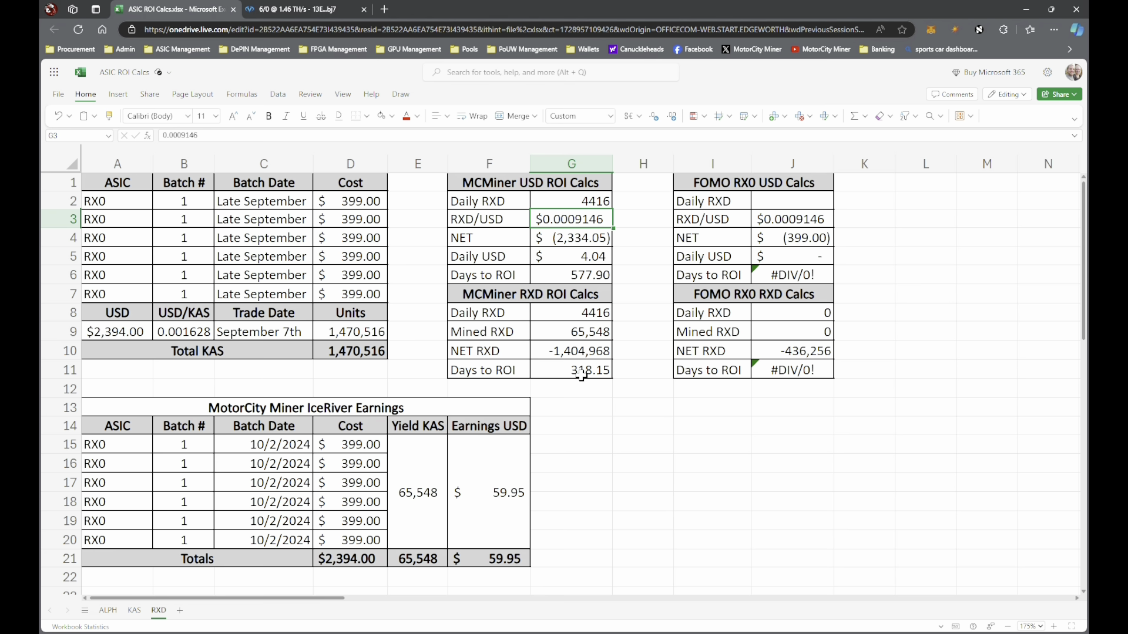
left_click(178, 334)
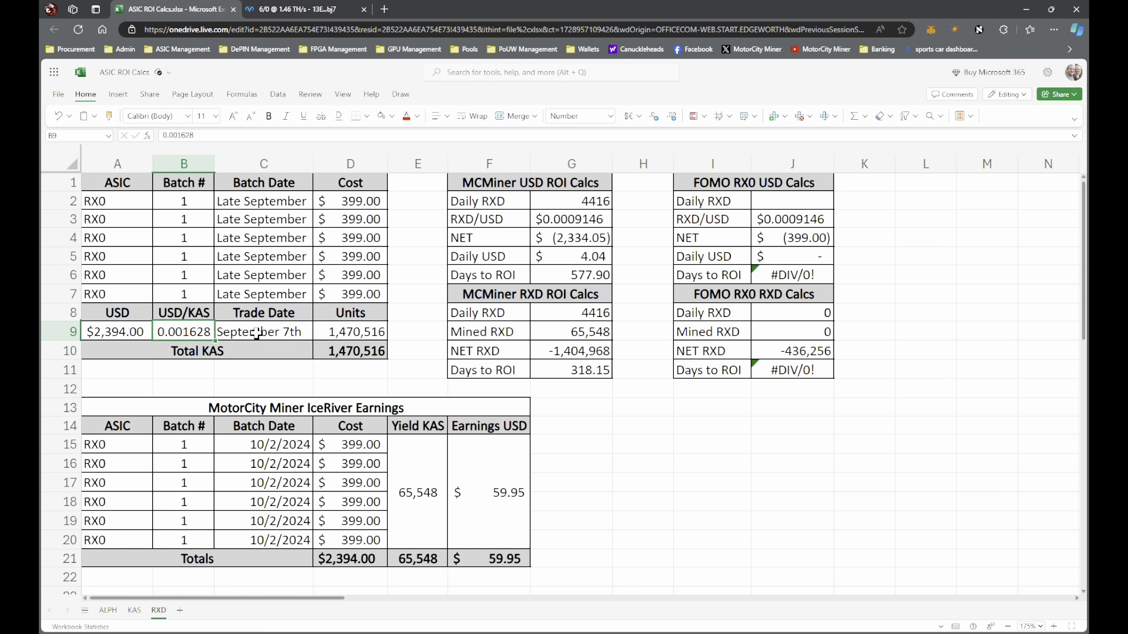
left_click(134, 339)
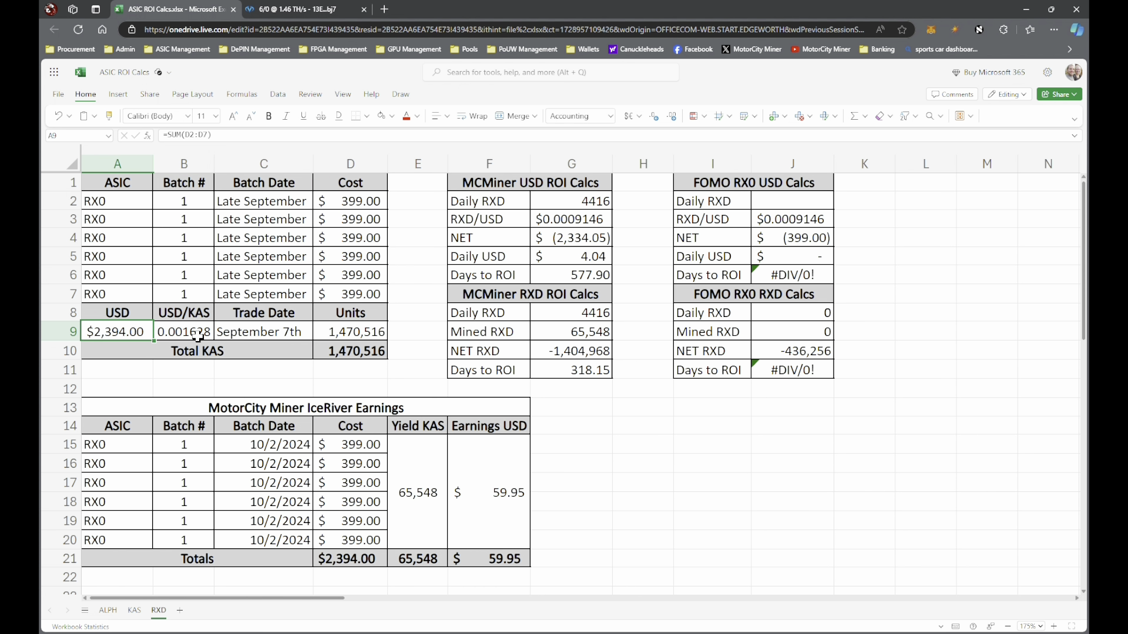
Step: Compare the Days to ROI in the MCMiner USD calcs with that in the RXD calcs, and check both NET rows
left_click(583, 375)
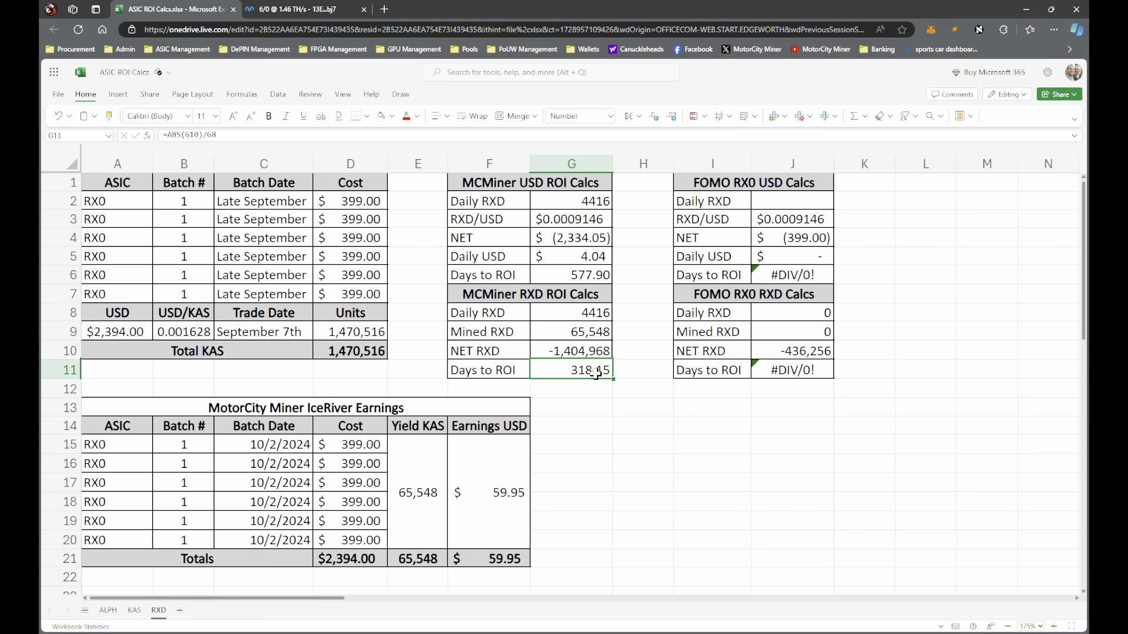
left_click(596, 282)
left_click(593, 382)
left_click(598, 282)
left_click(594, 370)
left_click(599, 281)
left_click(593, 371)
left_click(598, 281)
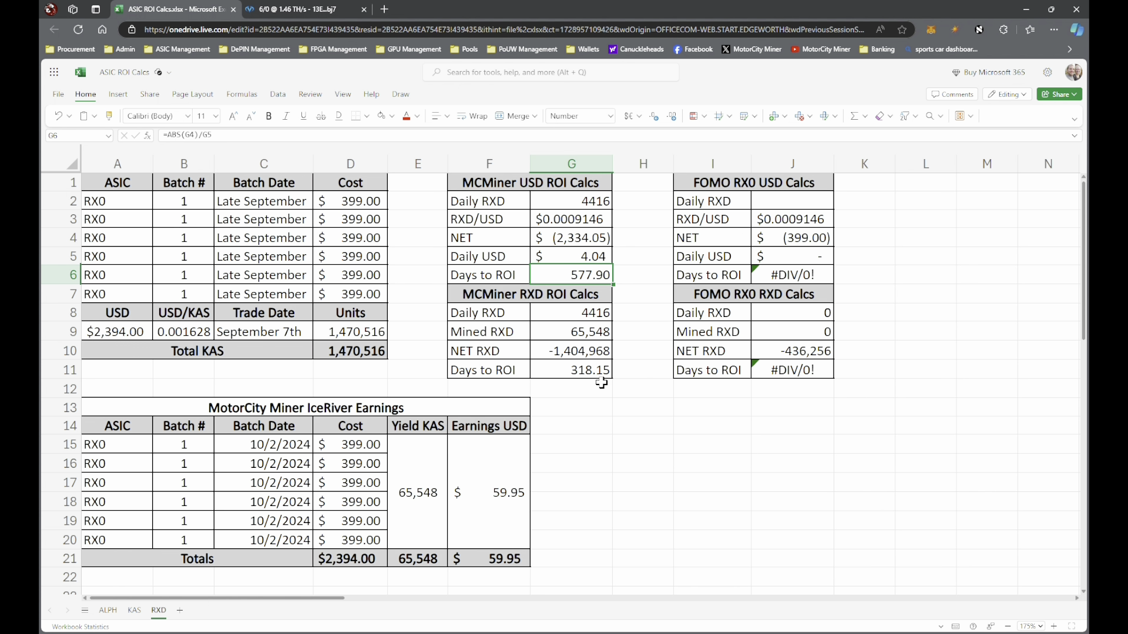
left_click(577, 243)
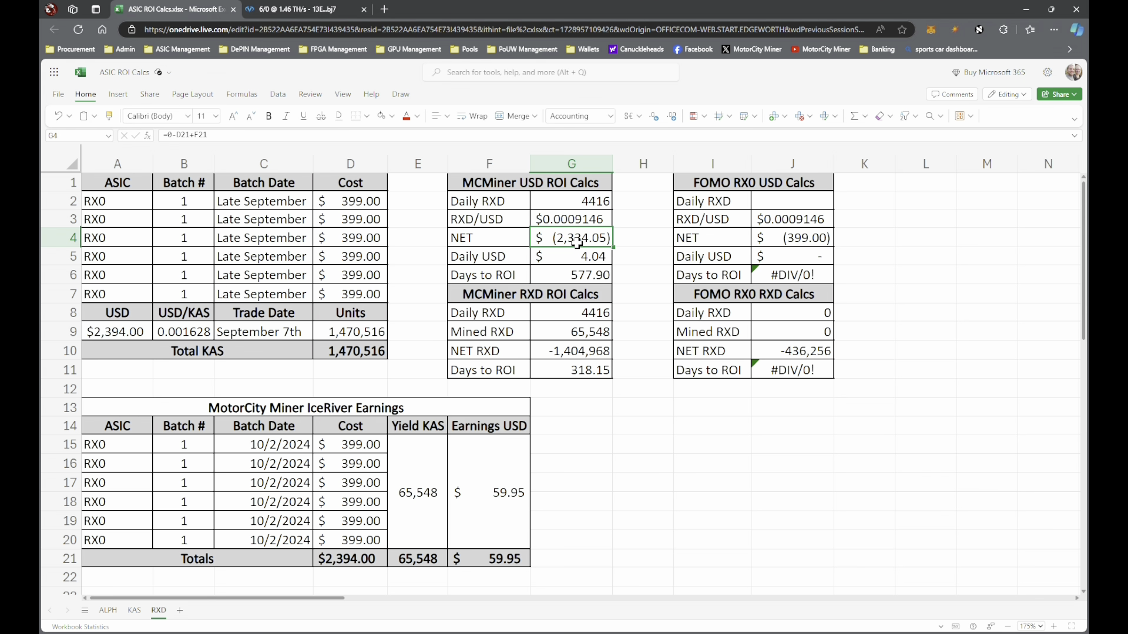
left_click(575, 369)
left_click(574, 277)
left_click(574, 369)
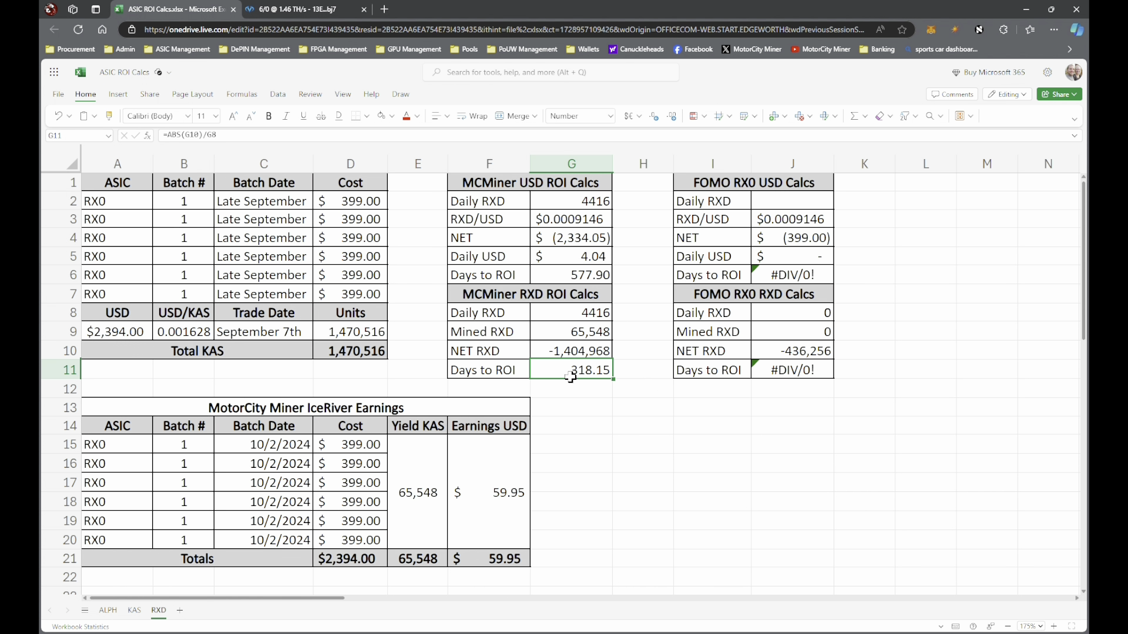
left_click(603, 280)
left_click(596, 371)
left_click(584, 284)
left_click(584, 372)
left_click(633, 277)
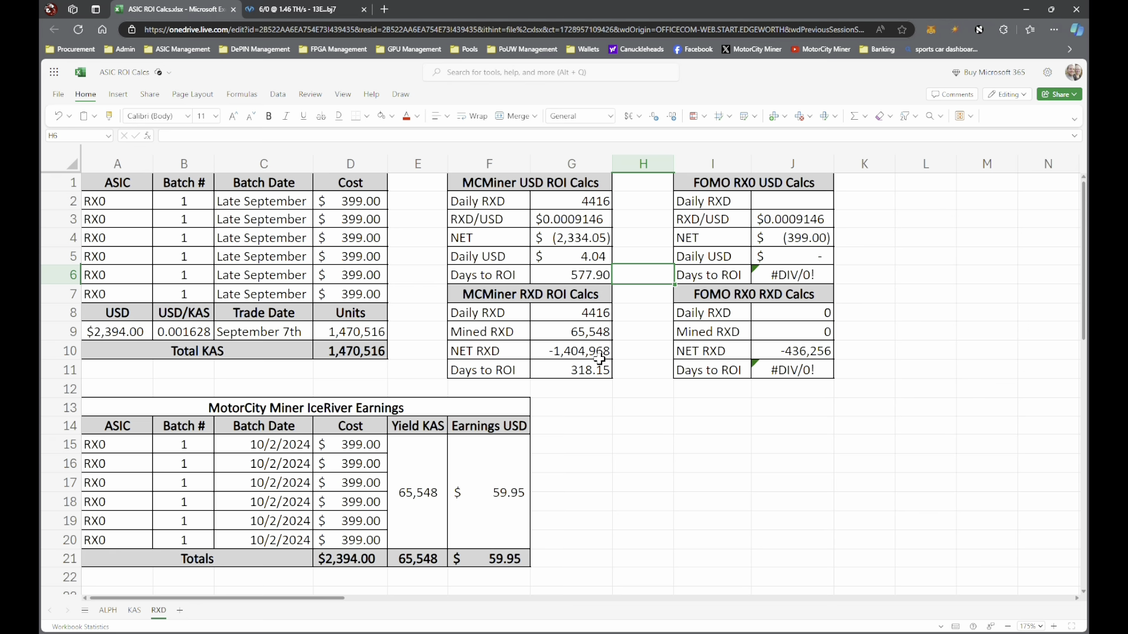
left_click(623, 338)
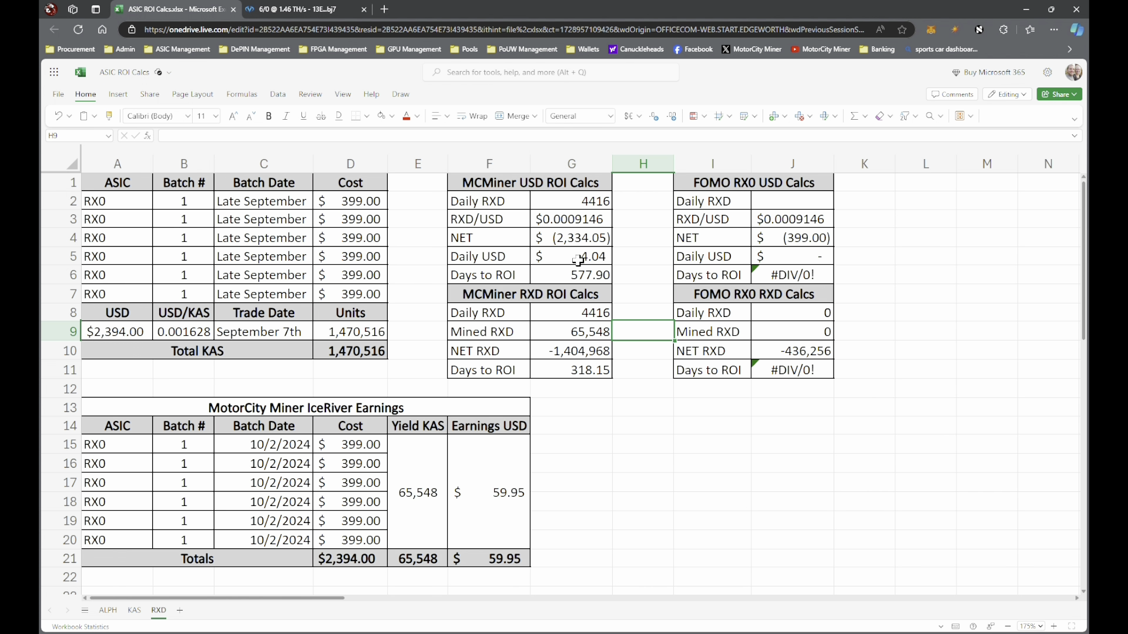
left_click(562, 371)
left_click(562, 276)
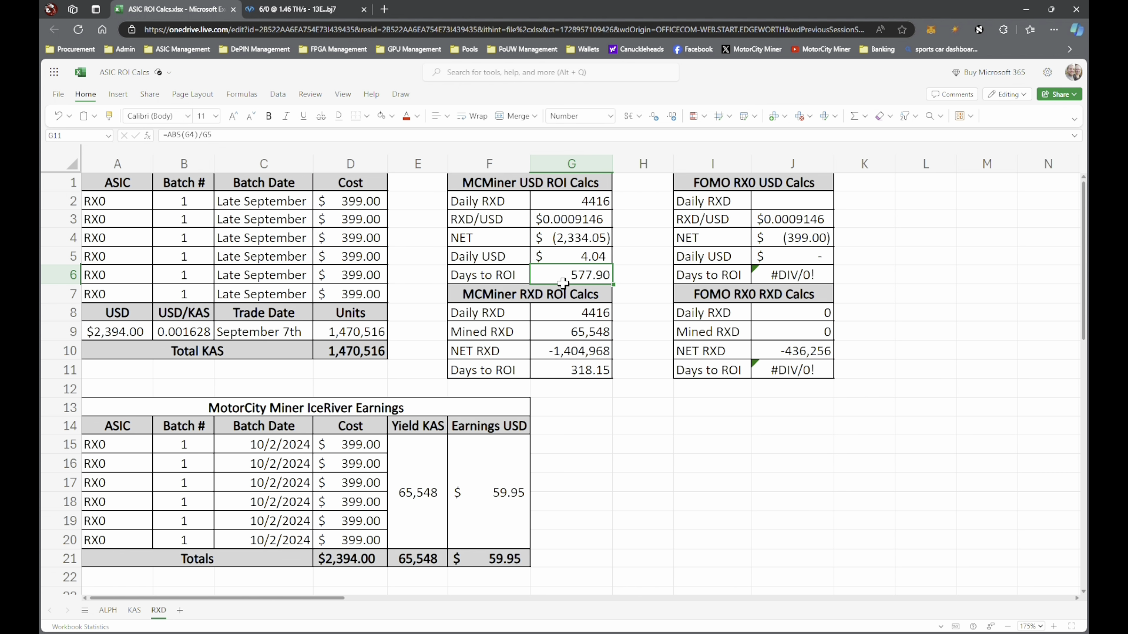
left_click(566, 371)
left_click(562, 274)
left_click(559, 376)
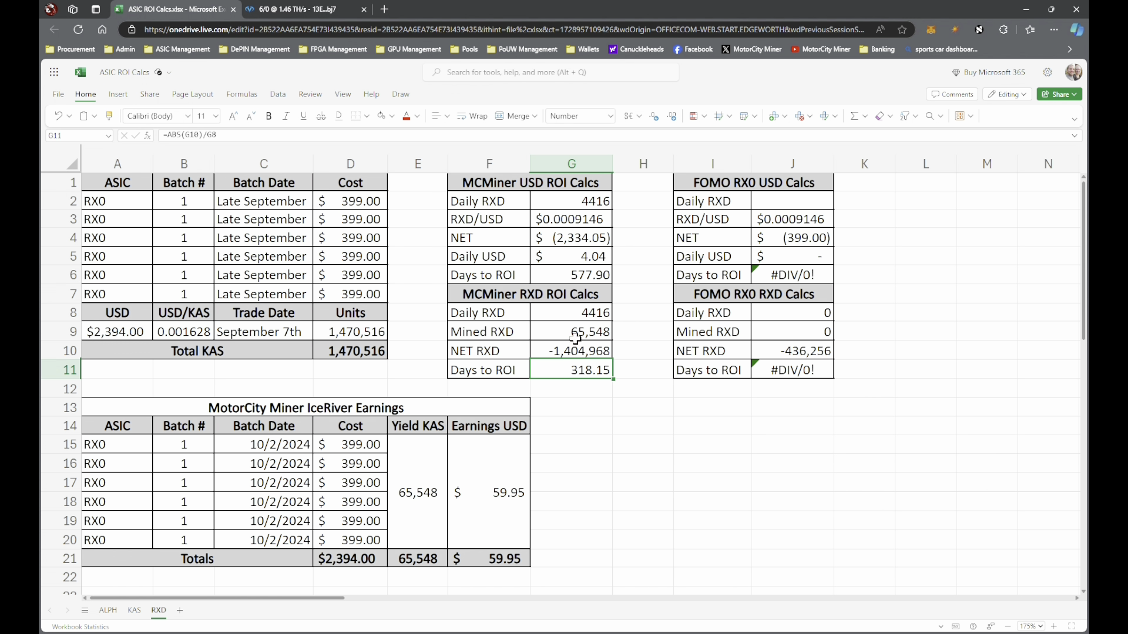
left_click(585, 280)
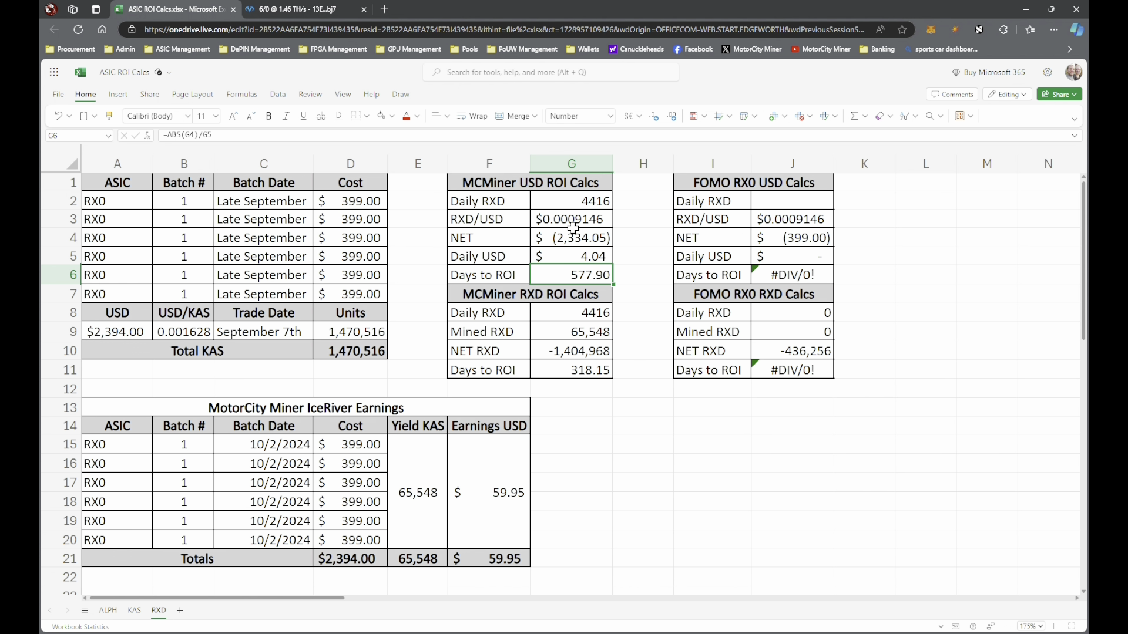
left_click(560, 376)
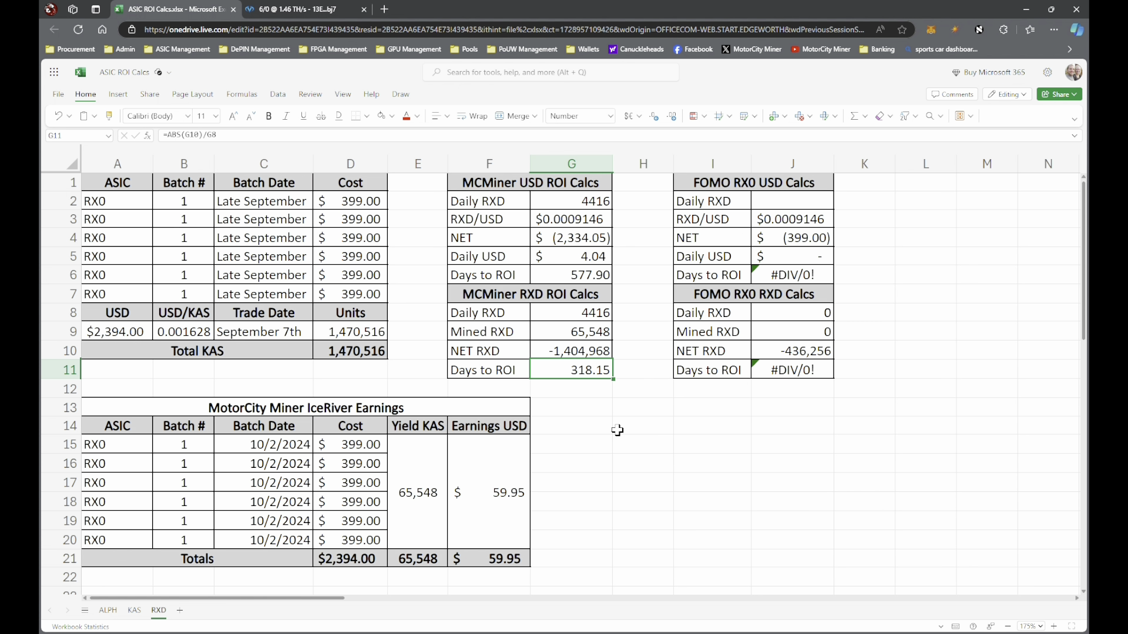
left_click(601, 485)
left_click(588, 353)
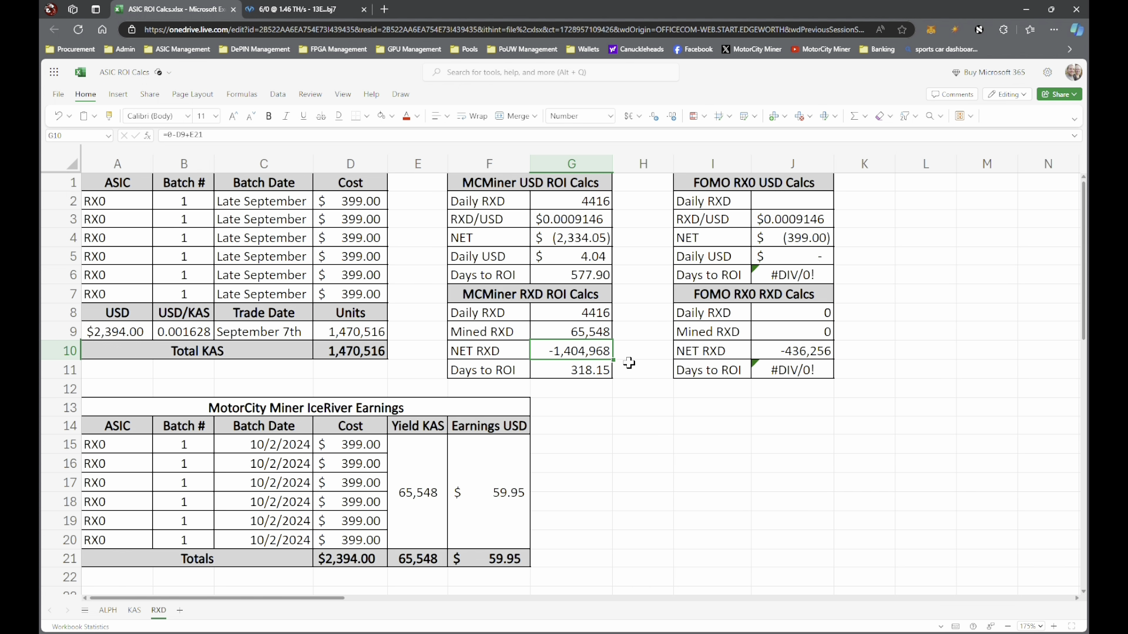
Step: Set the RXD/USD price in the MCMiner USD ROI Calcs to 0.1
left_click(598, 222)
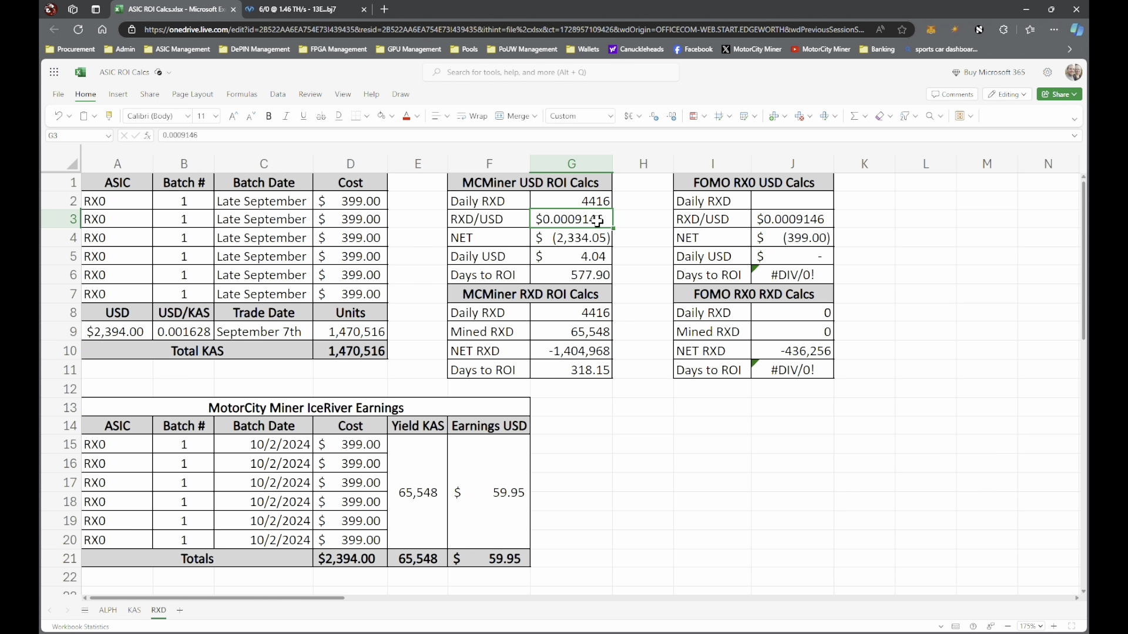
type("0.1")
left_click(626, 238)
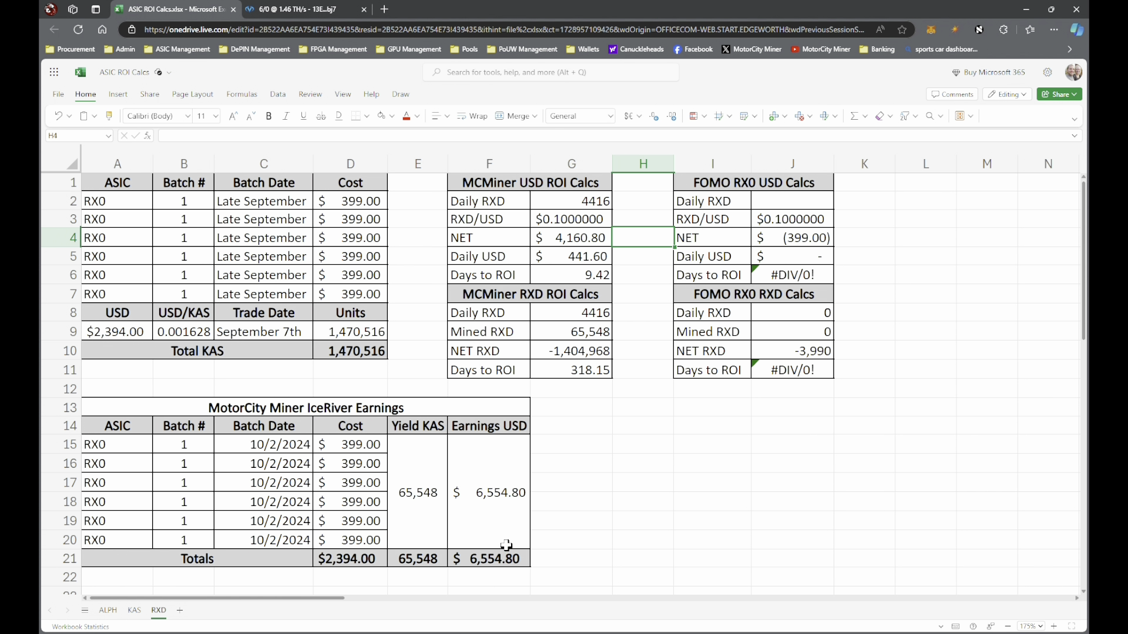
Step: Check the MCMiner Days to ROI and NET at the tried RXD/USD price, and undo that price change
left_click(588, 277)
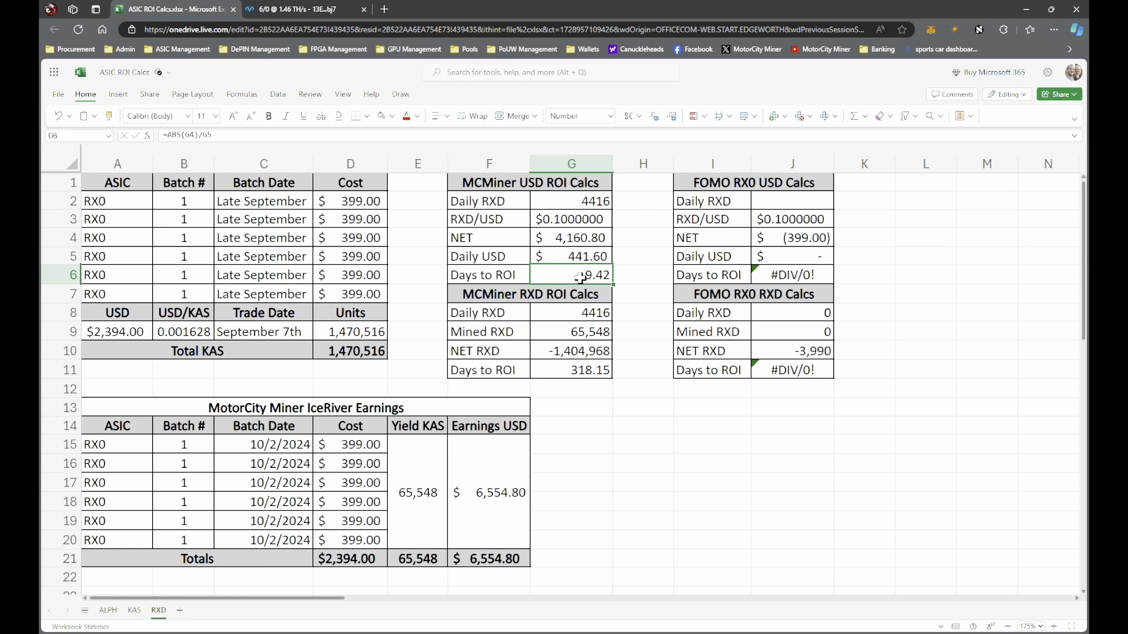
left_click(567, 243)
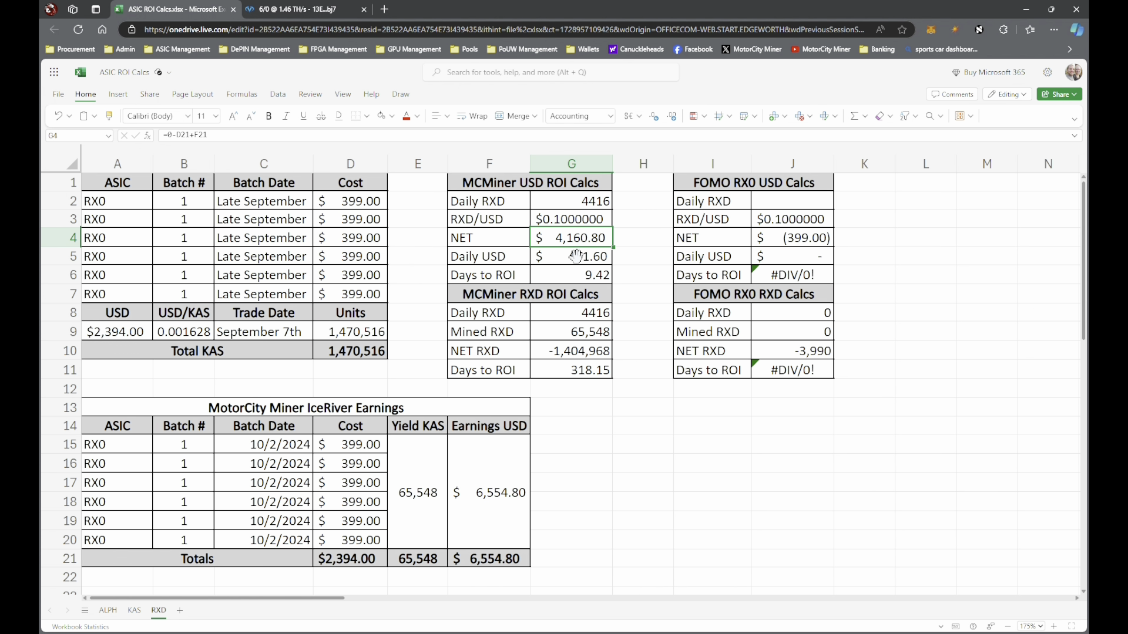
left_click(580, 222)
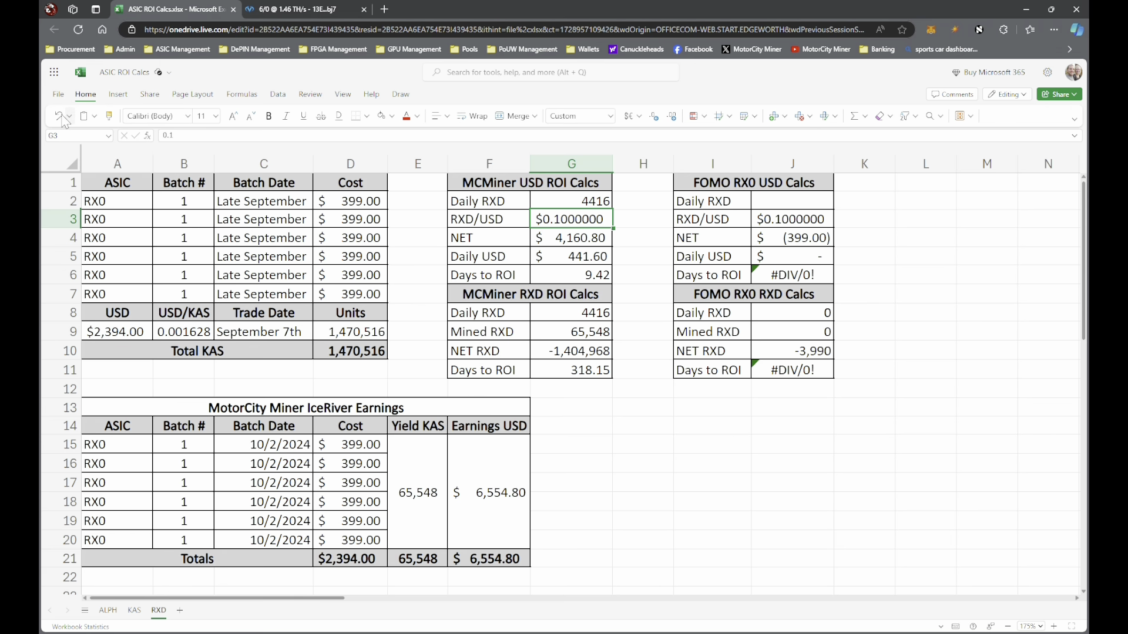
key("Down")
key("Down")
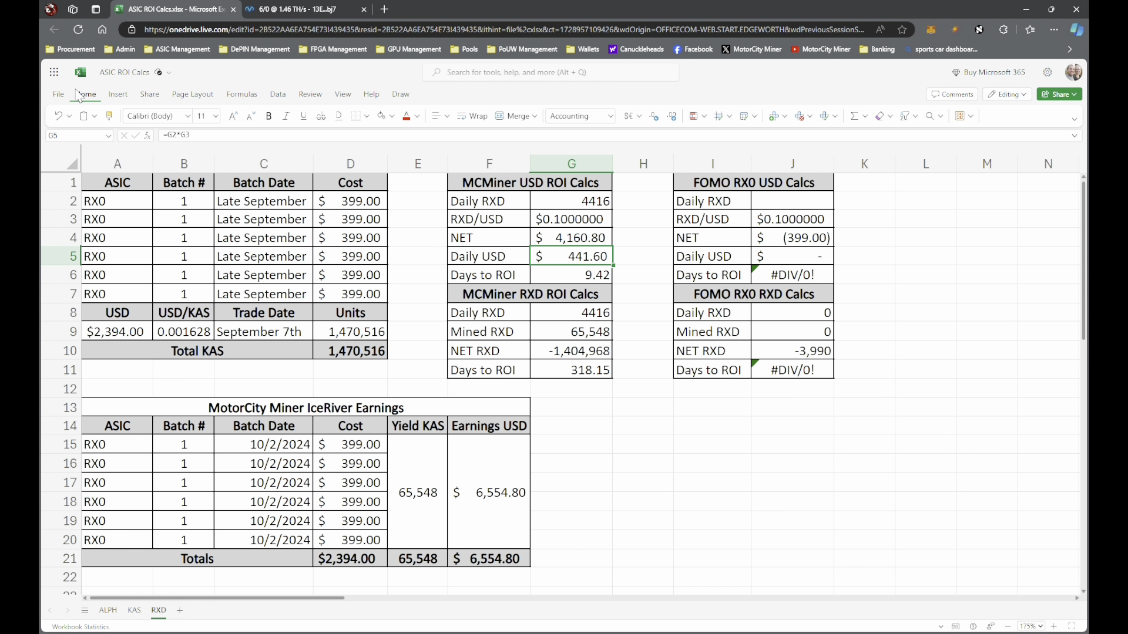
left_click(58, 116)
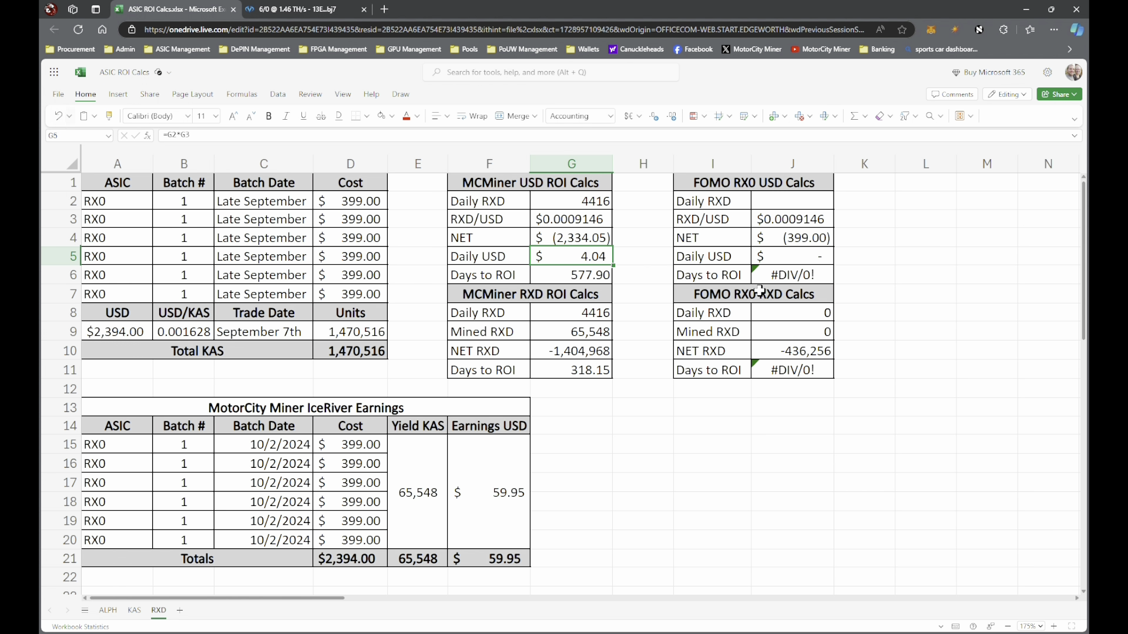
Step: Review the FOMO RX0 NET and NET RXD formulas, and fill its USD Daily RXD with one sixth of the MCMiner figure, =G2/6
left_click(802, 207)
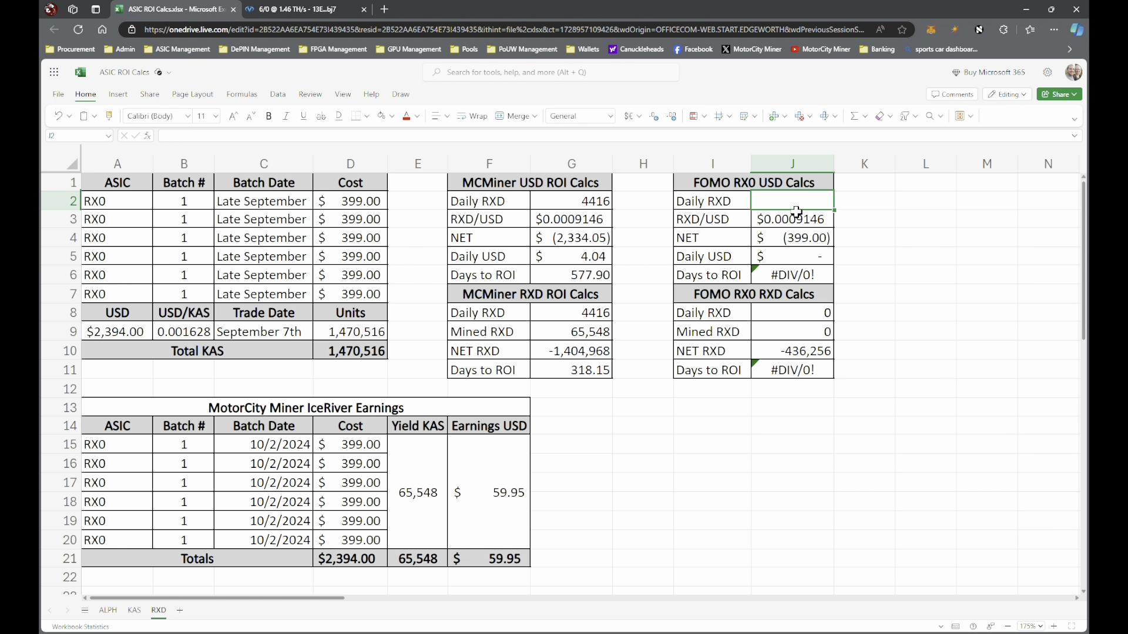
left_click(806, 244)
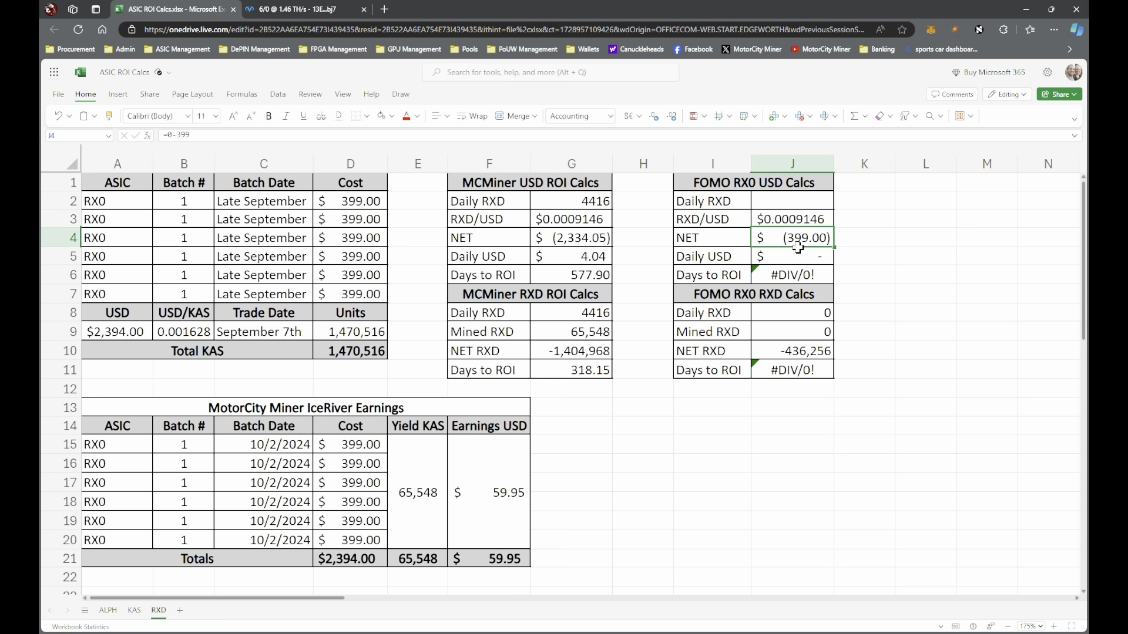
left_click(868, 244)
left_click(811, 241)
left_click(816, 356)
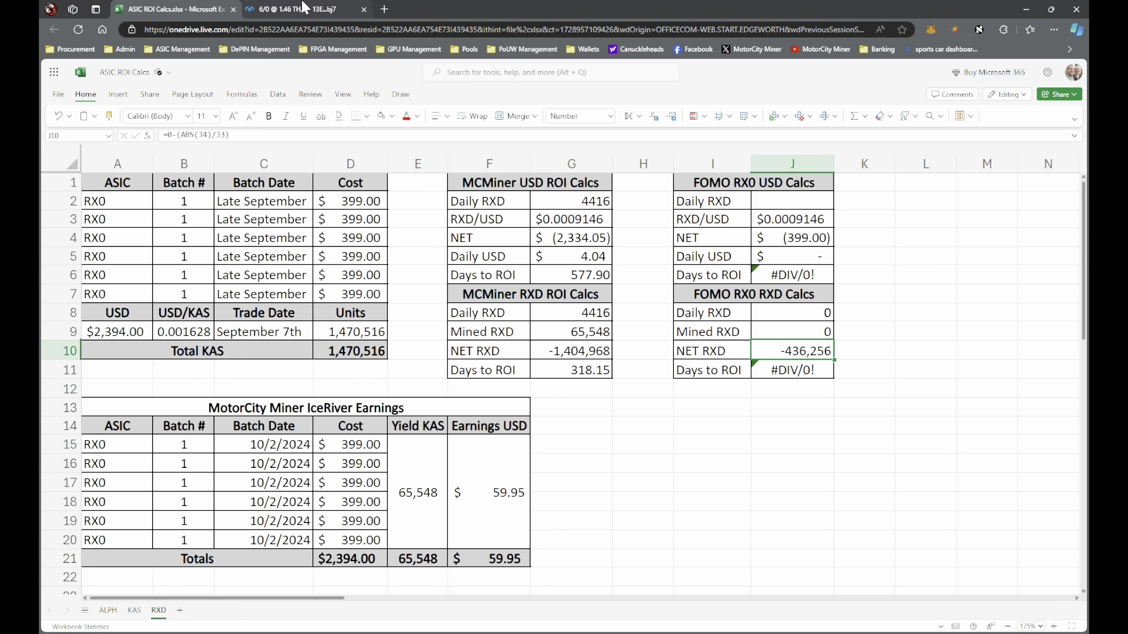
left_click(813, 208)
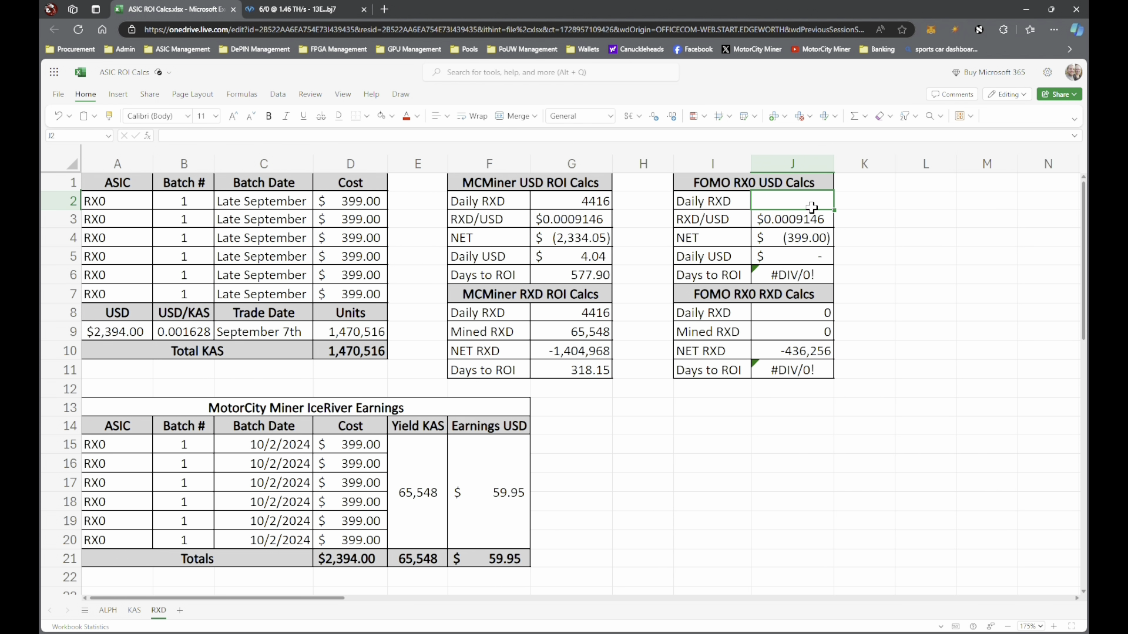
type("=")
left_click(604, 201)
type("/6")
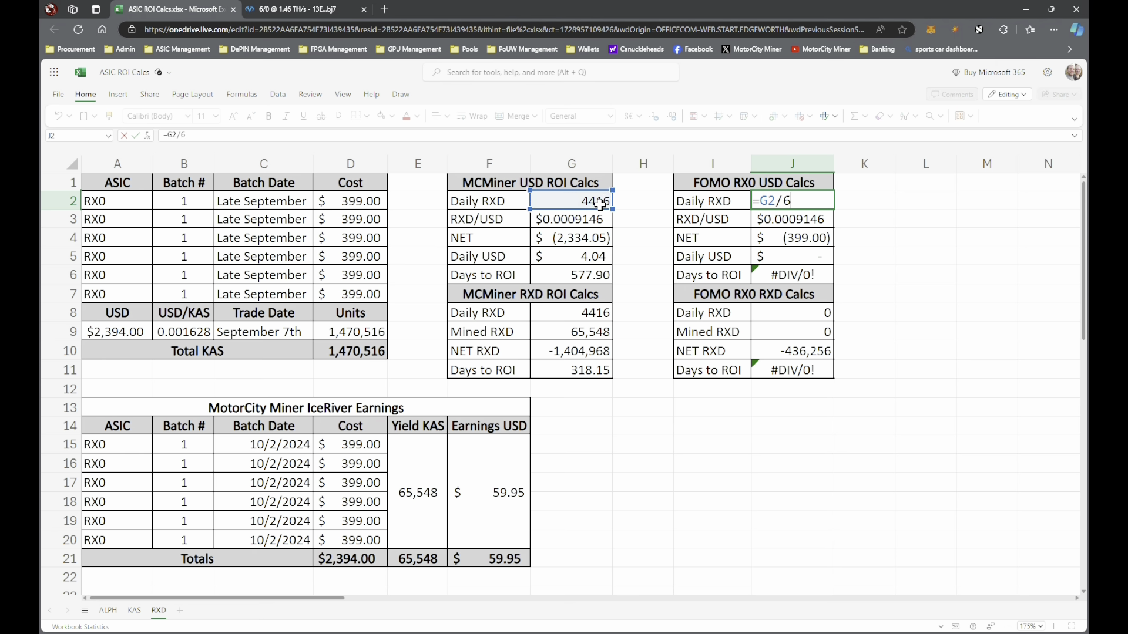
key("Return")
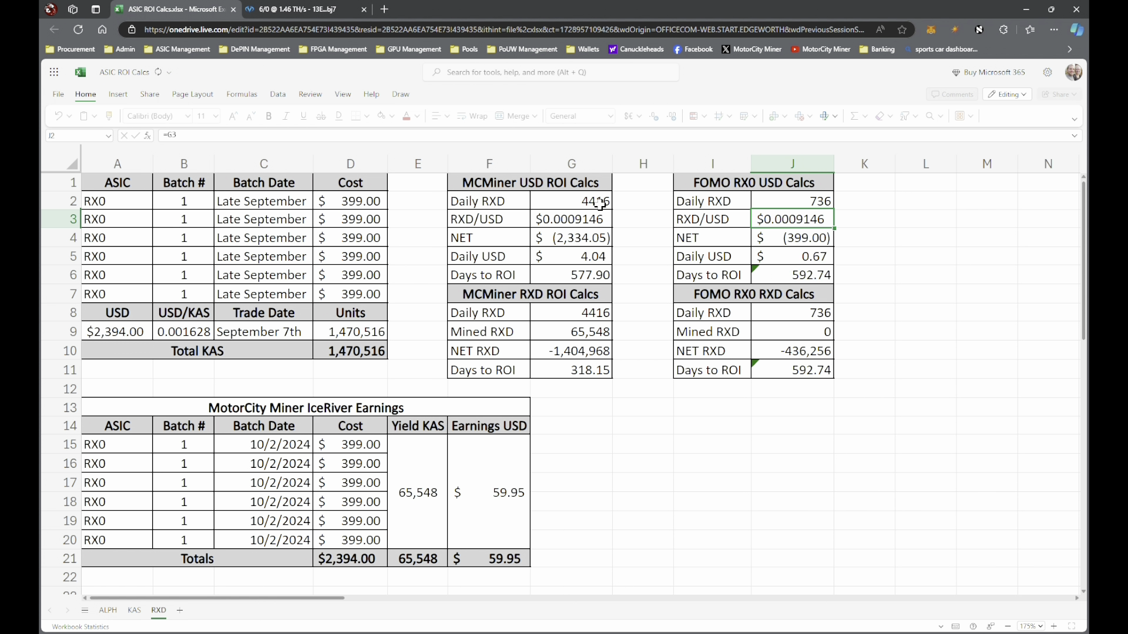
Step: Examine the FOMO RX0 Daily USD and NET RXD, and compare its Days to ROI in the USD calcs and the RXD calcs
left_click(811, 205)
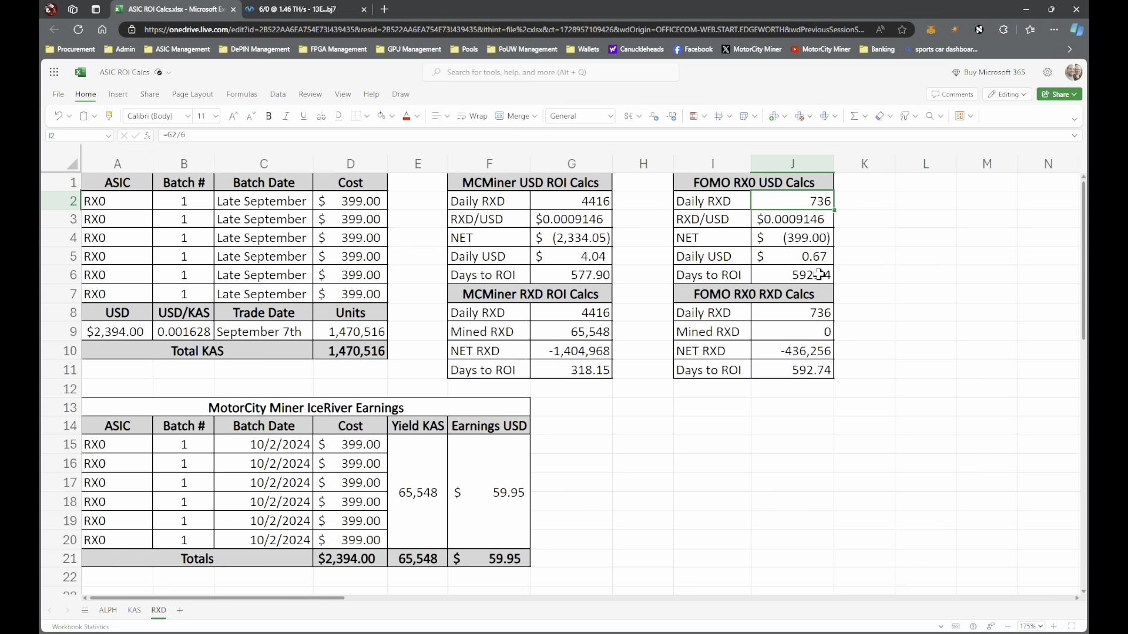
left_click(779, 262)
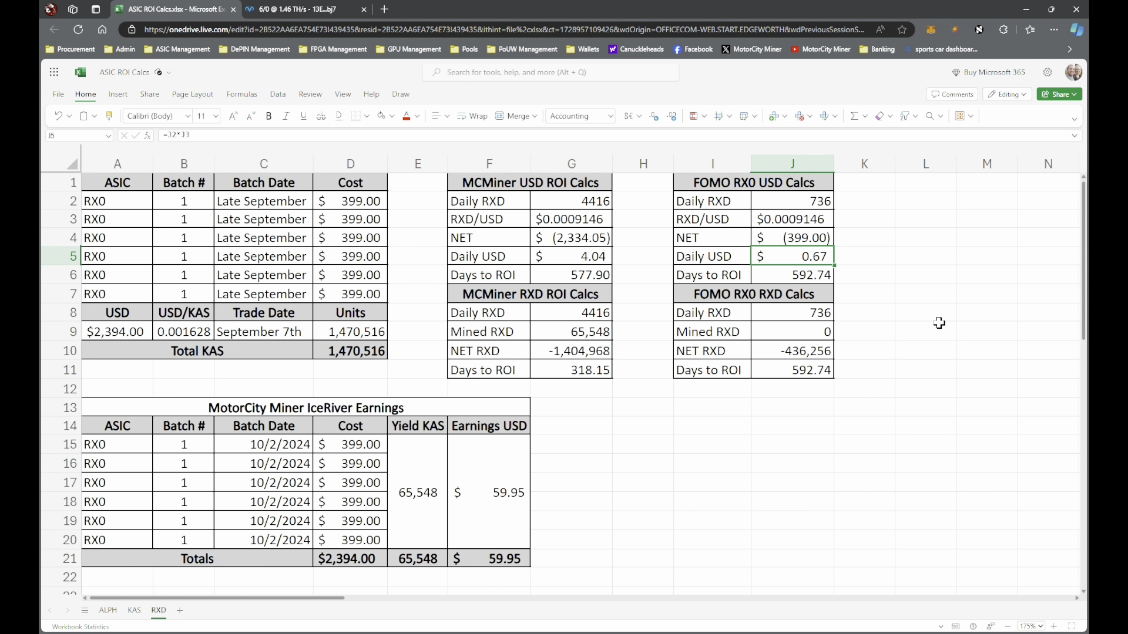
left_click(816, 352)
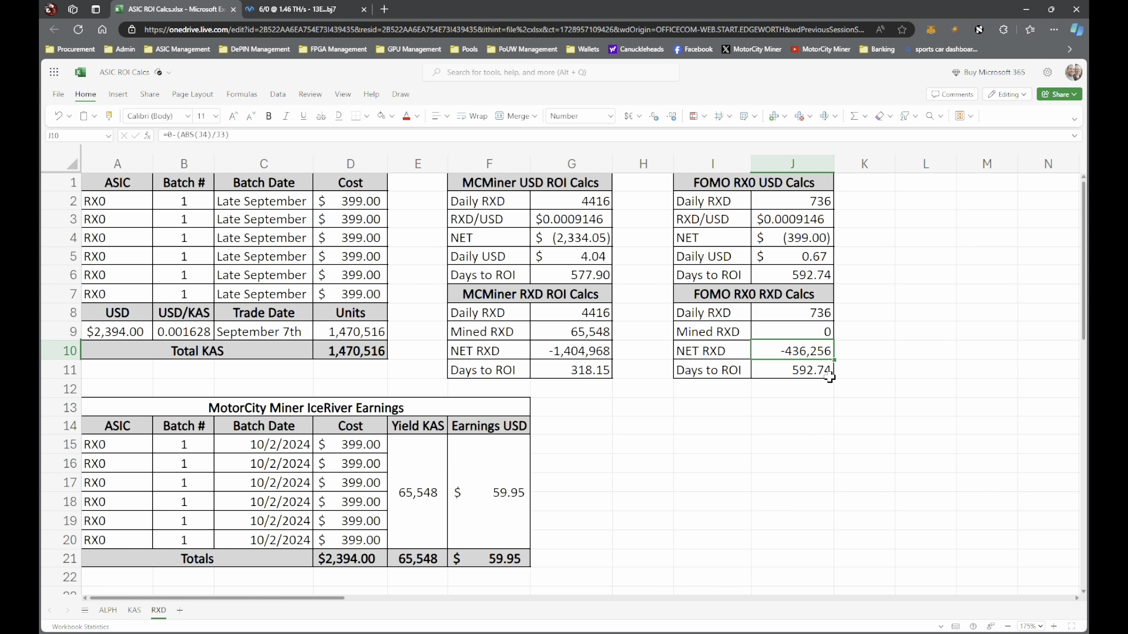
left_click(825, 378)
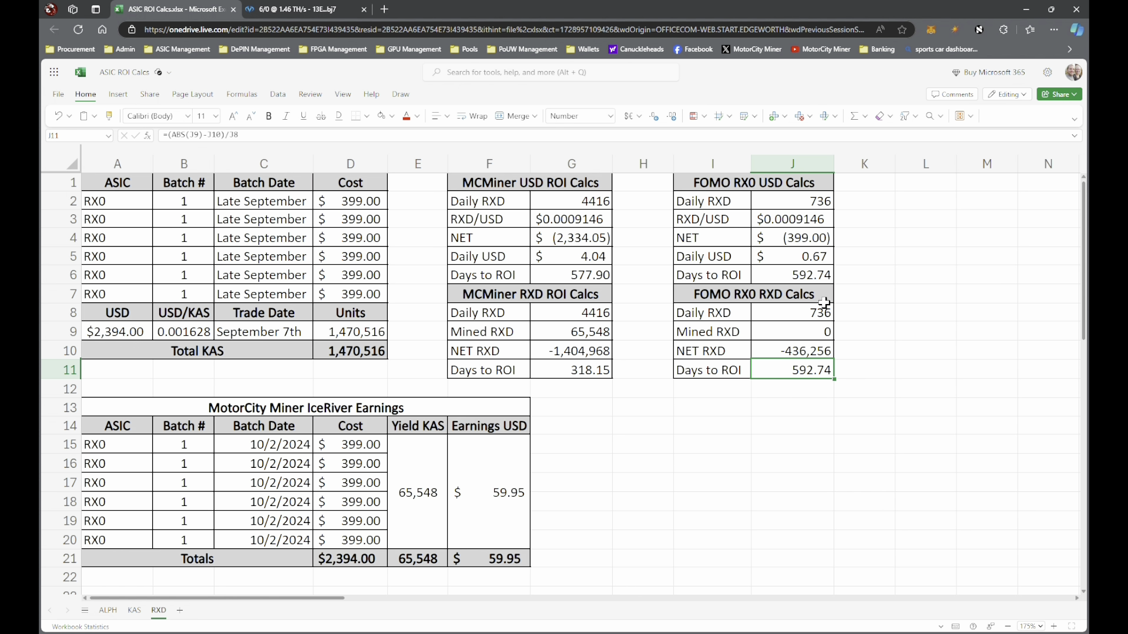
left_click(808, 274)
left_click(781, 376)
left_click(781, 275)
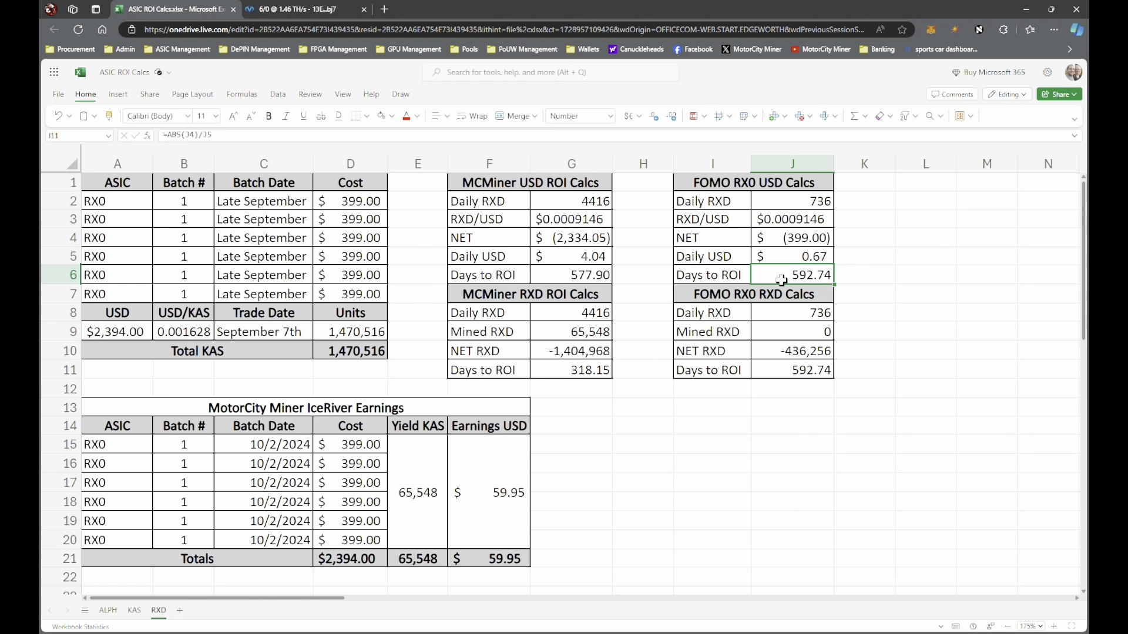
left_click(781, 370)
left_click(790, 269)
left_click(783, 376)
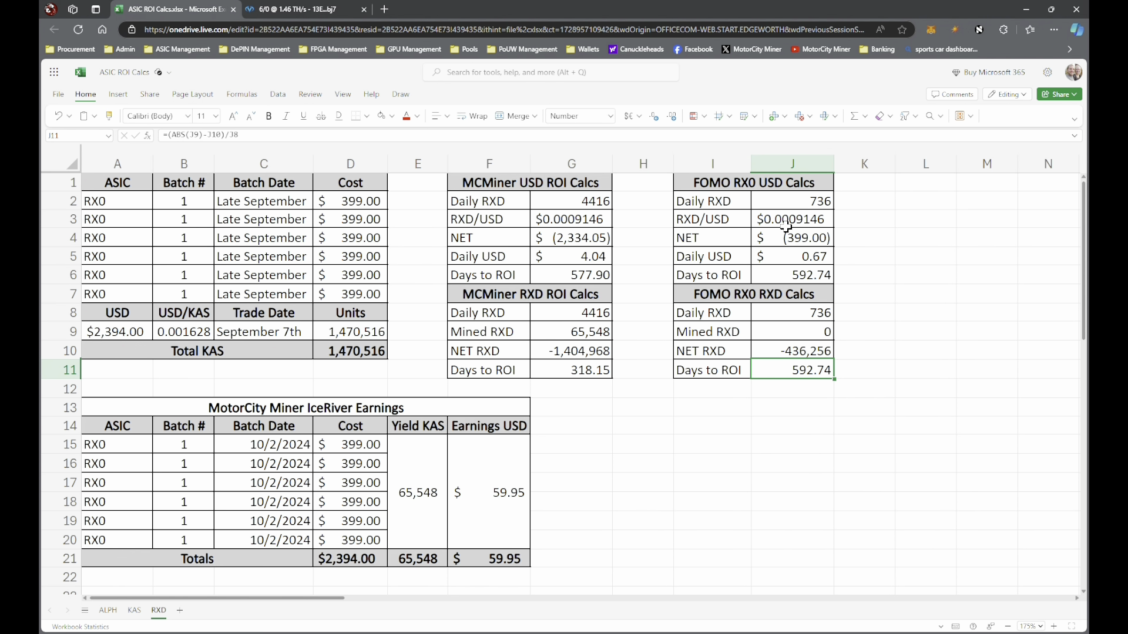
Step: Compare the FOMO RX0 Days to ROI with the MCMiner USD and RXD figures, and check the September 7th trade price
left_click(550, 220)
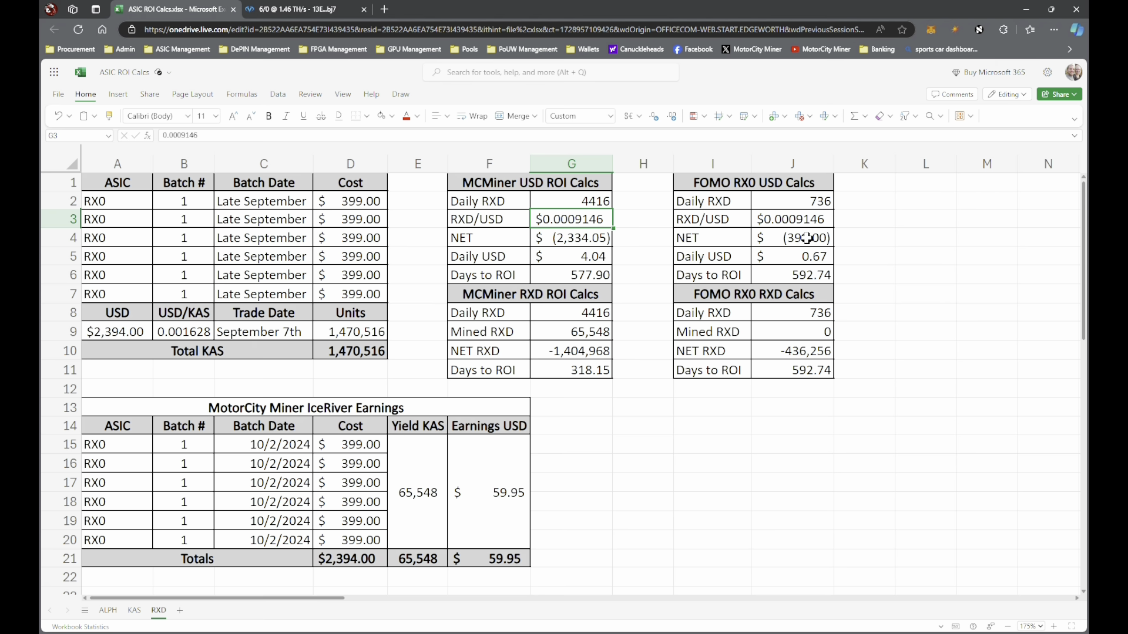
left_click(815, 208)
left_click(897, 234)
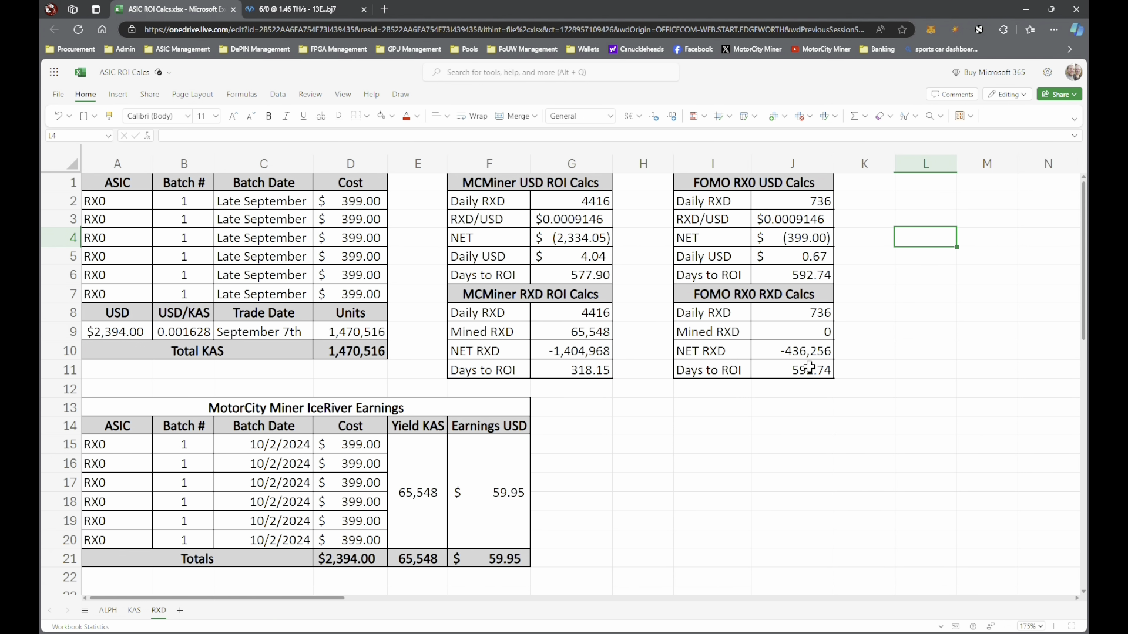
left_click(800, 281)
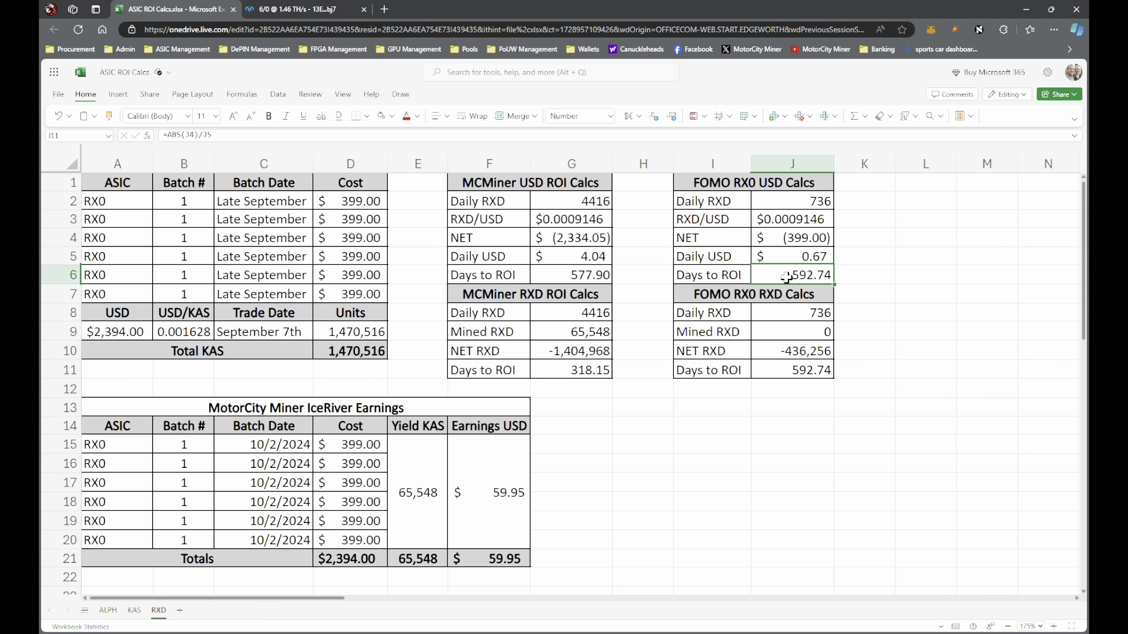
left_click(570, 379)
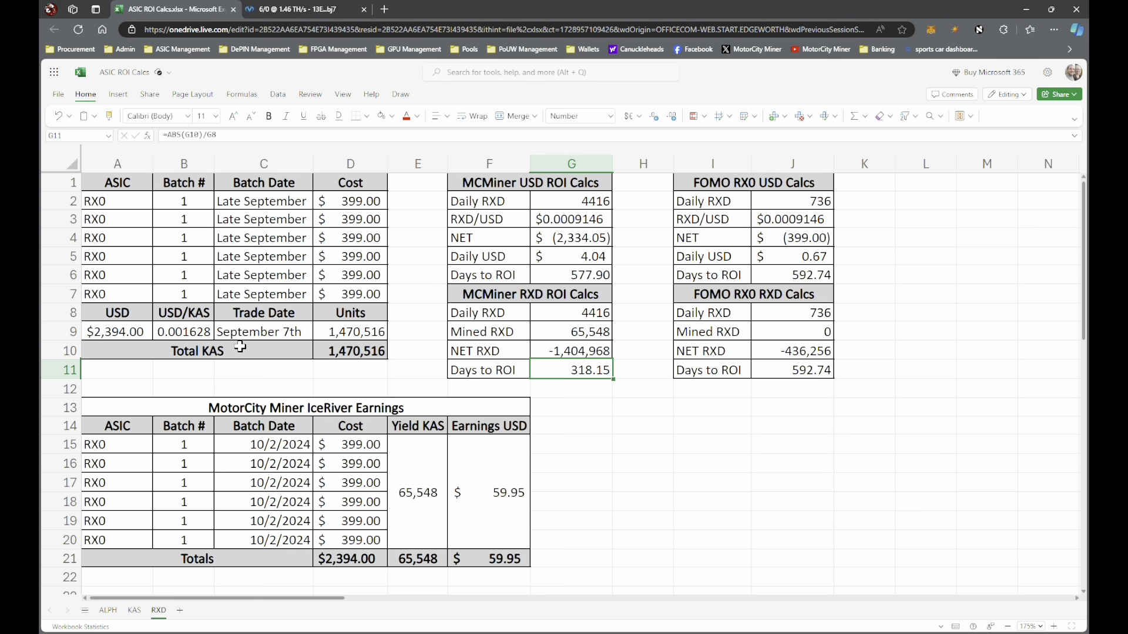
left_click(192, 336)
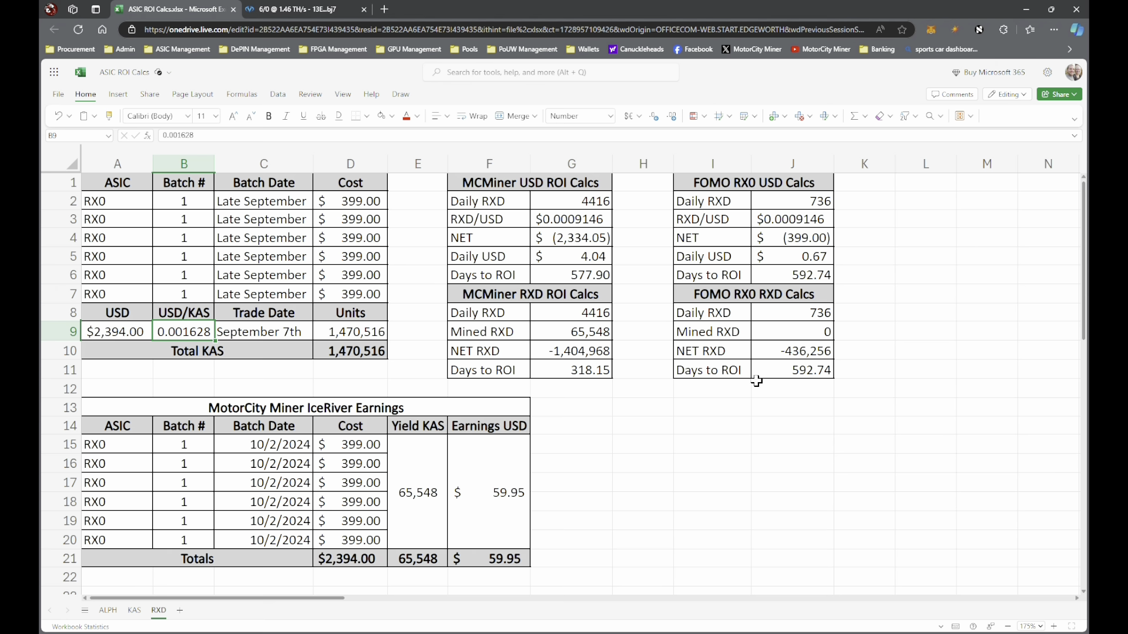
left_click(772, 279)
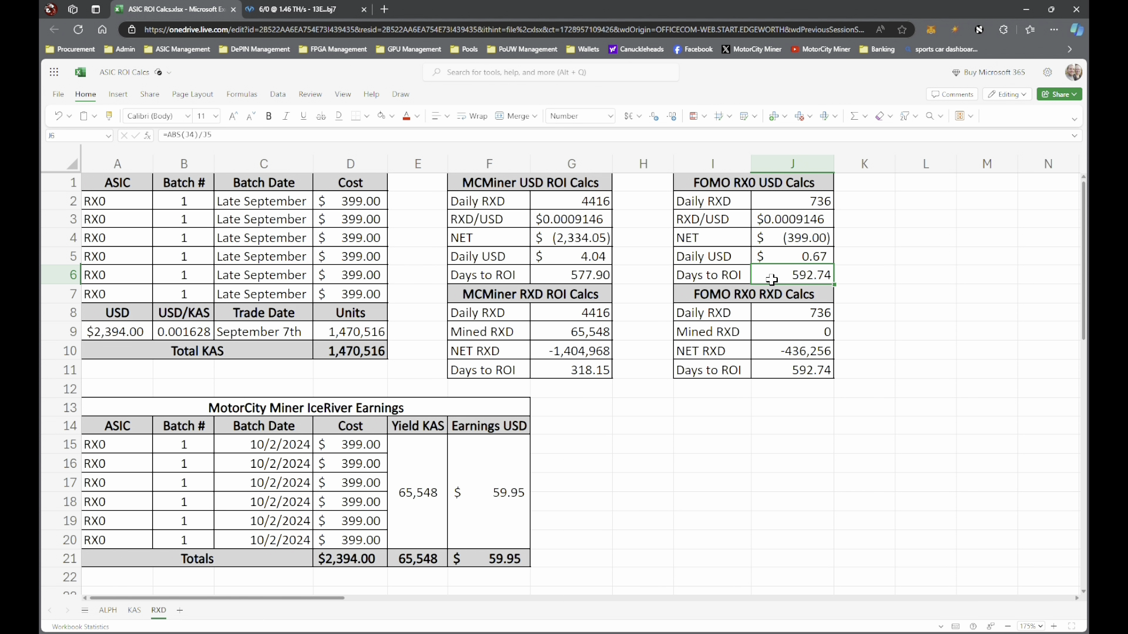
left_click(588, 281)
left_click(797, 277)
left_click(574, 278)
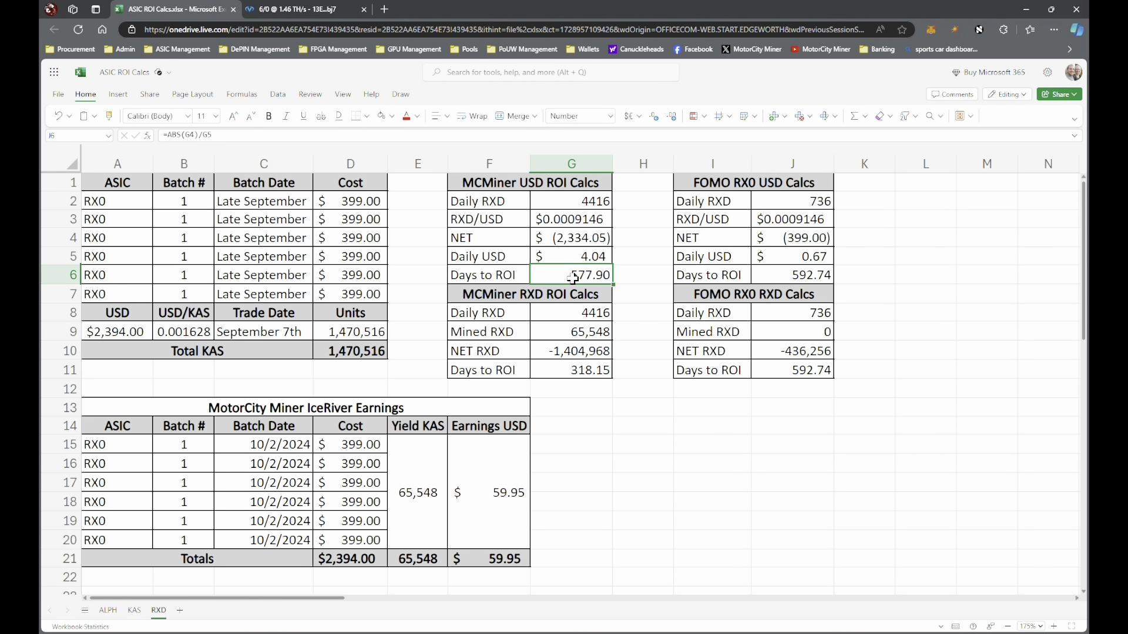
Step: Check the RXD/USD price in both USD calcs and the Earnings USD formula, and compare the MCMiner and FOMO RX0 Days to ROI again
left_click(588, 222)
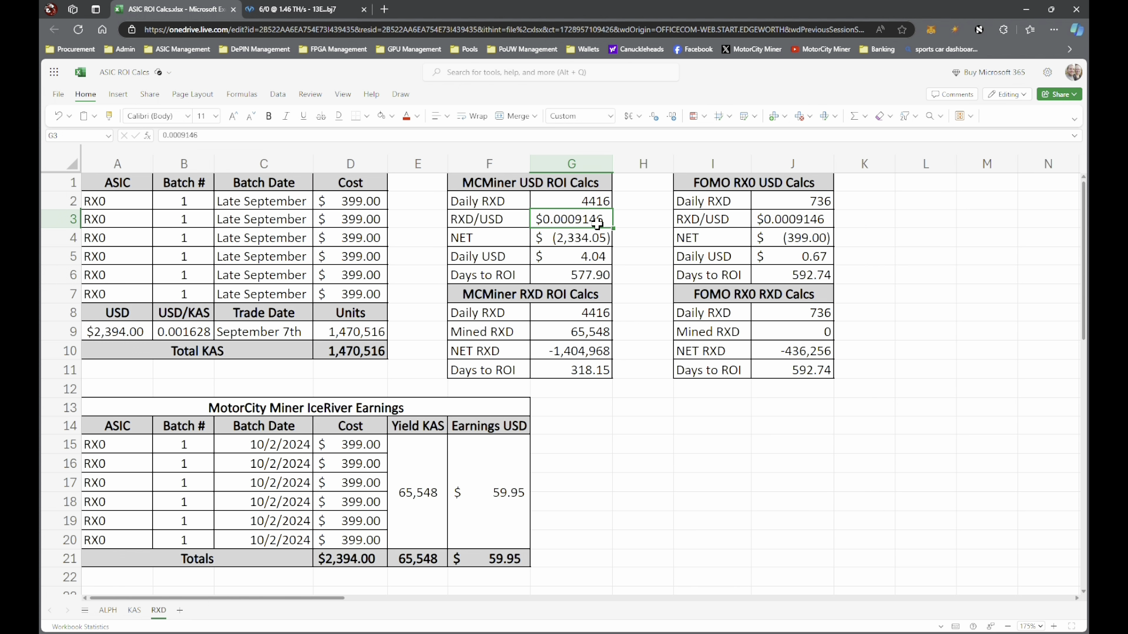
left_click(800, 224)
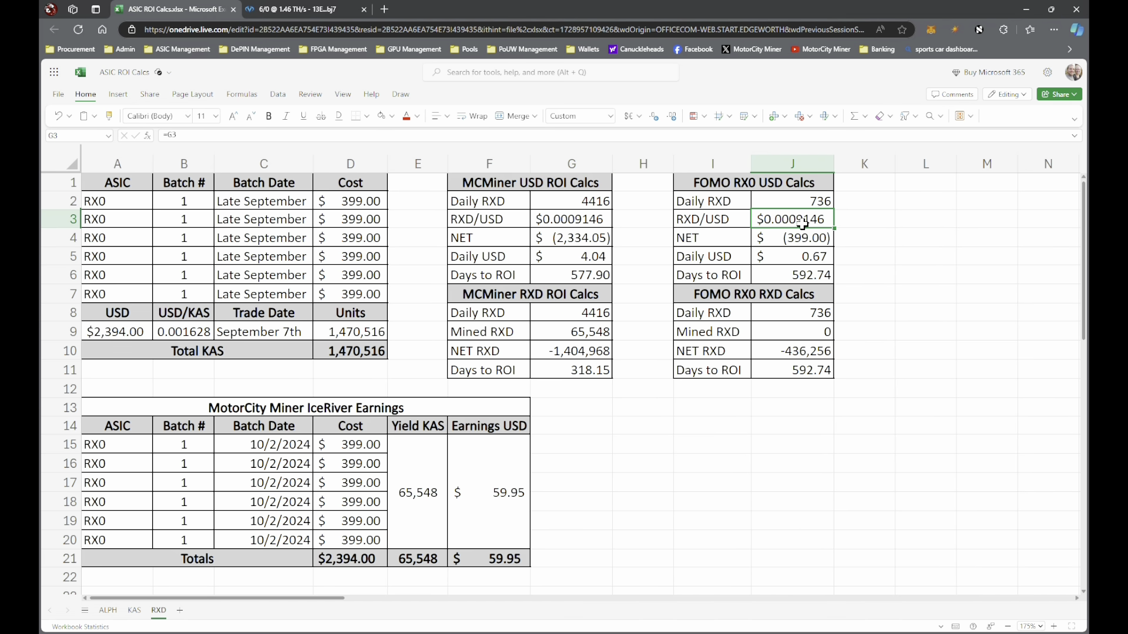
left_click(600, 228)
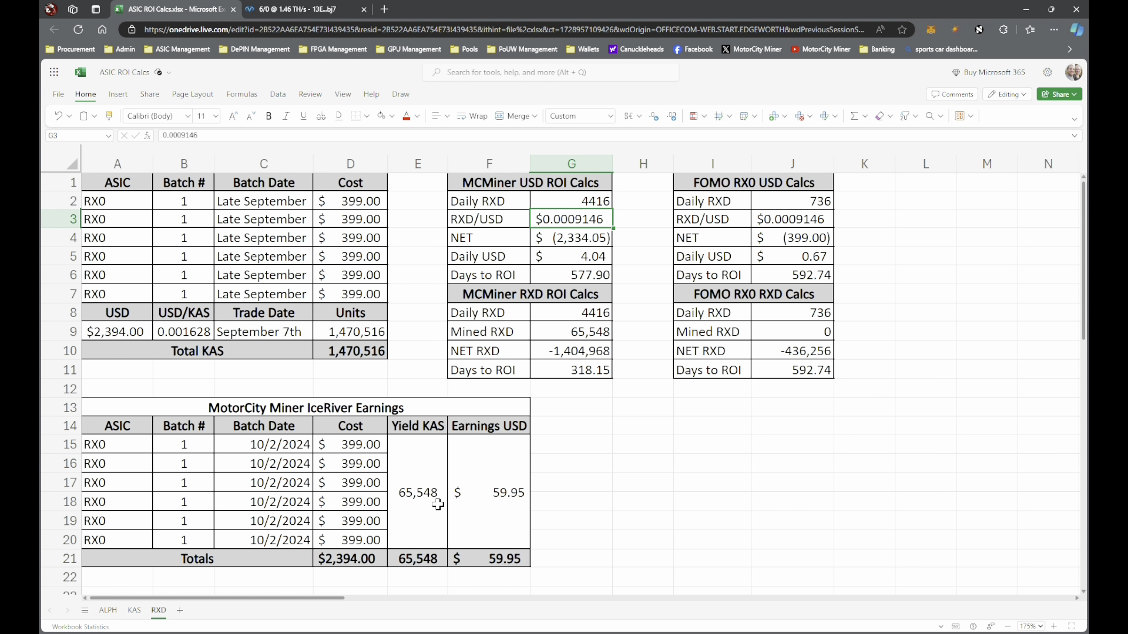
left_click(481, 510)
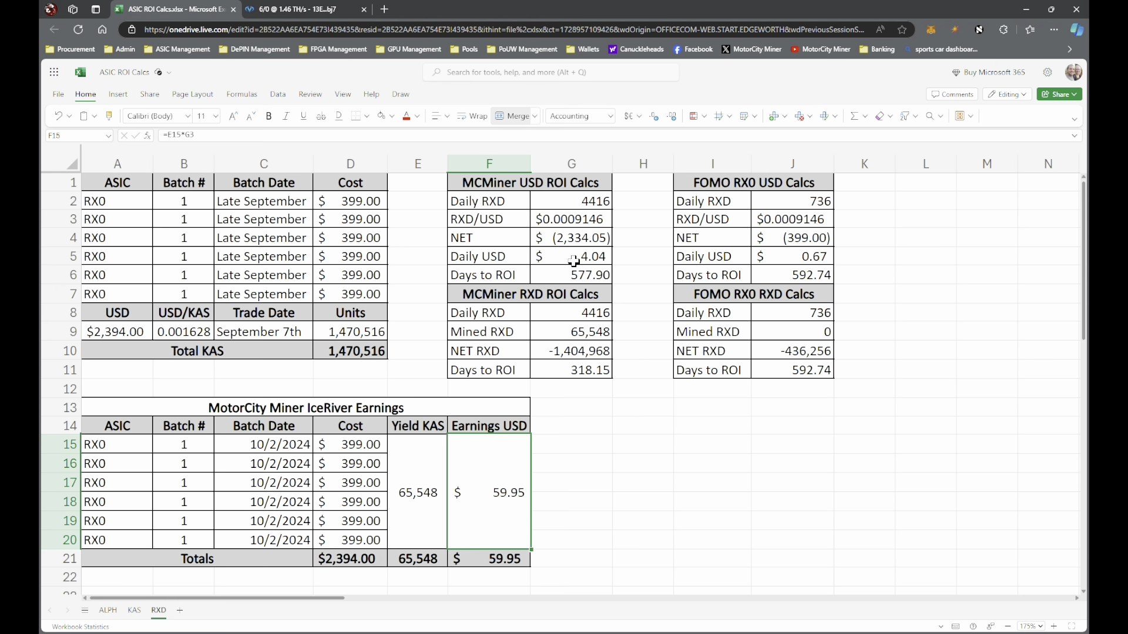
left_click(793, 277)
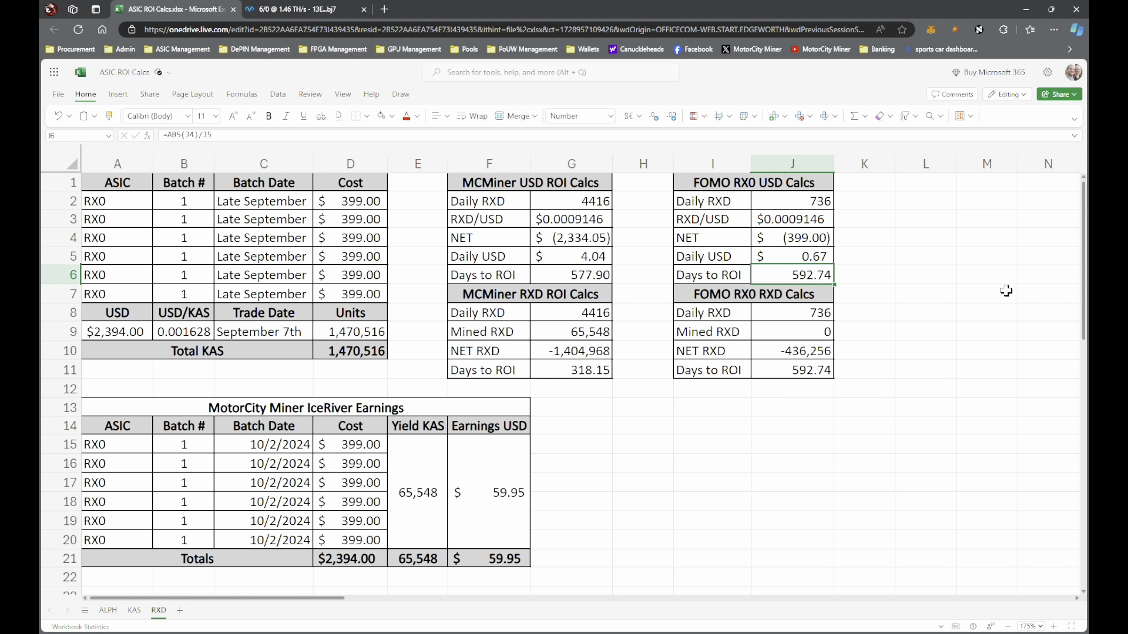
left_click(595, 283)
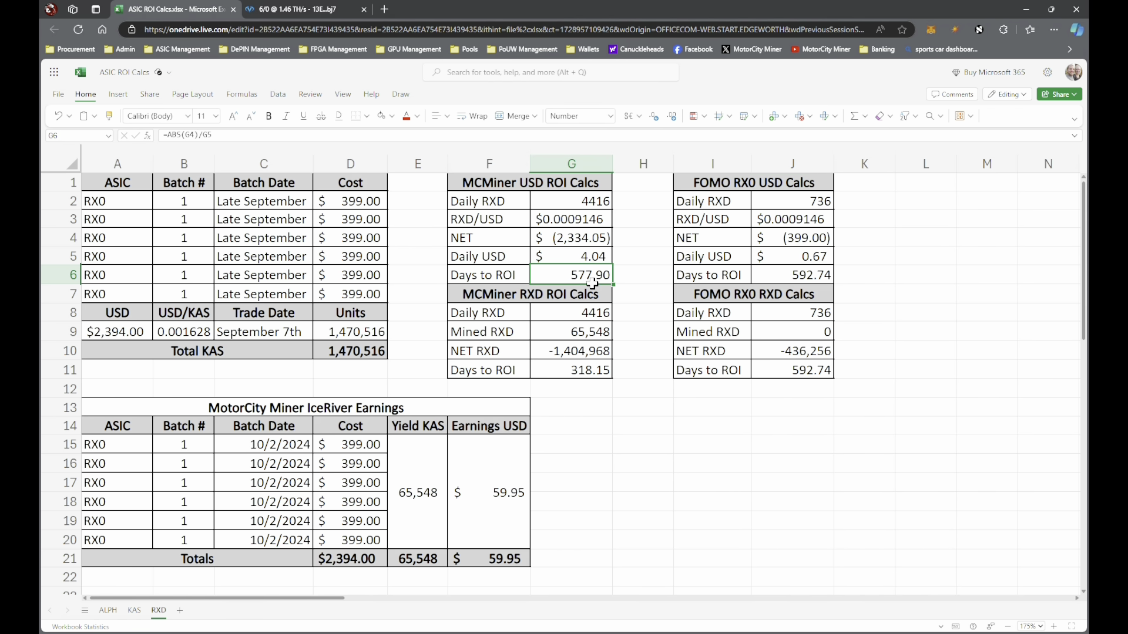
left_click(796, 277)
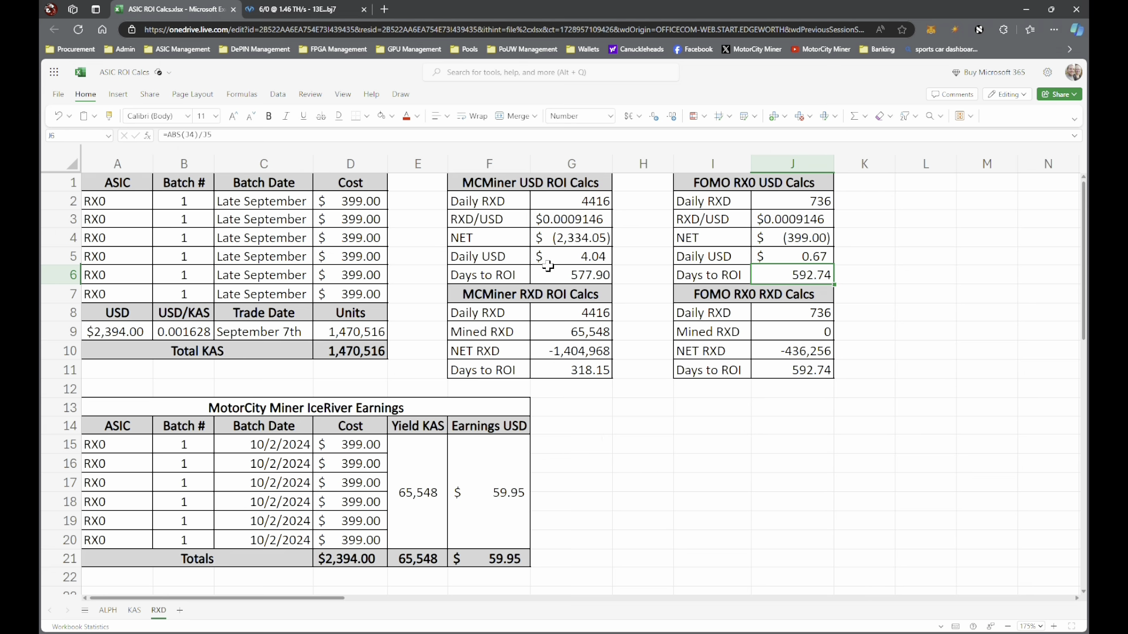
left_click(604, 375)
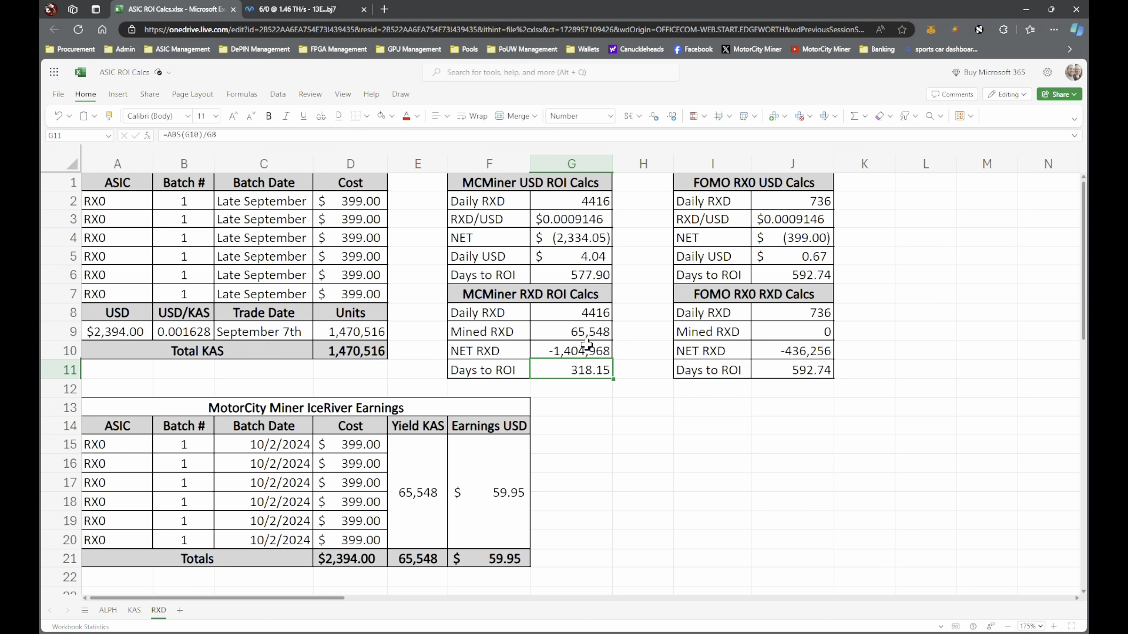
left_click(581, 280)
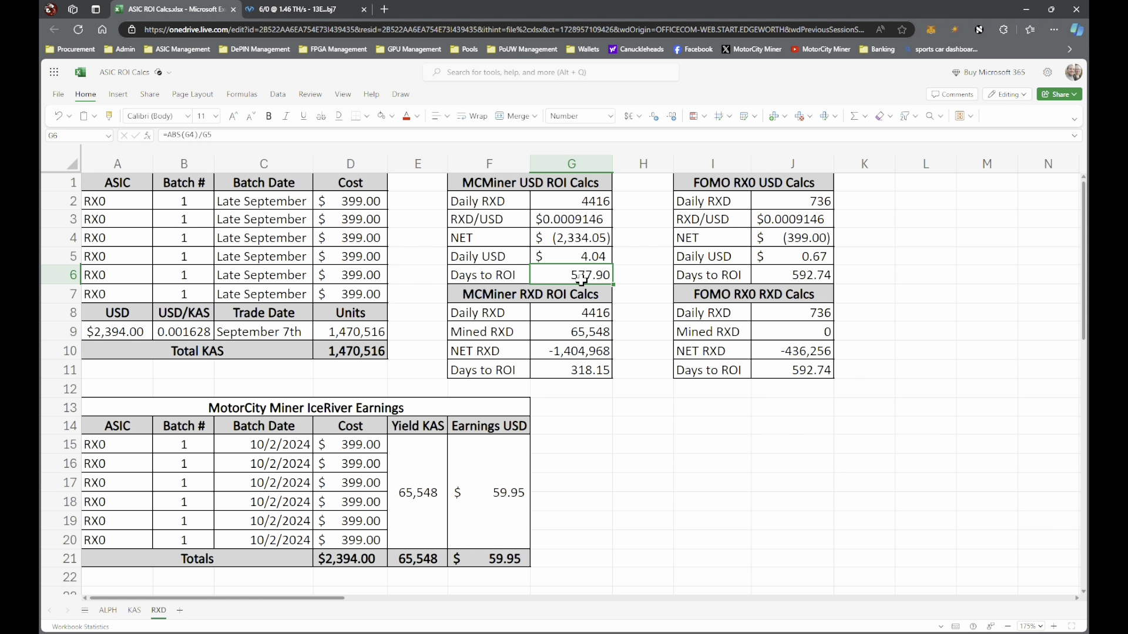
Step: Set the RXD/USD price in the MCMiner USD ROI Calcs to 0.05
double_click(592, 223)
left_click_drag(593, 224, 559, 238)
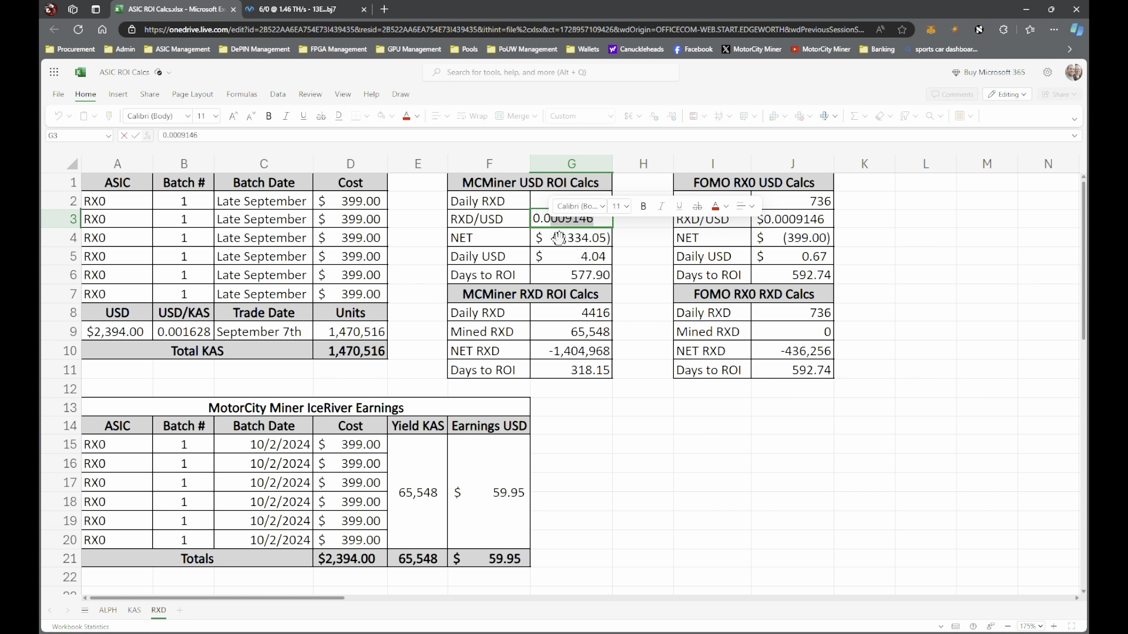
type("5")
key("Return")
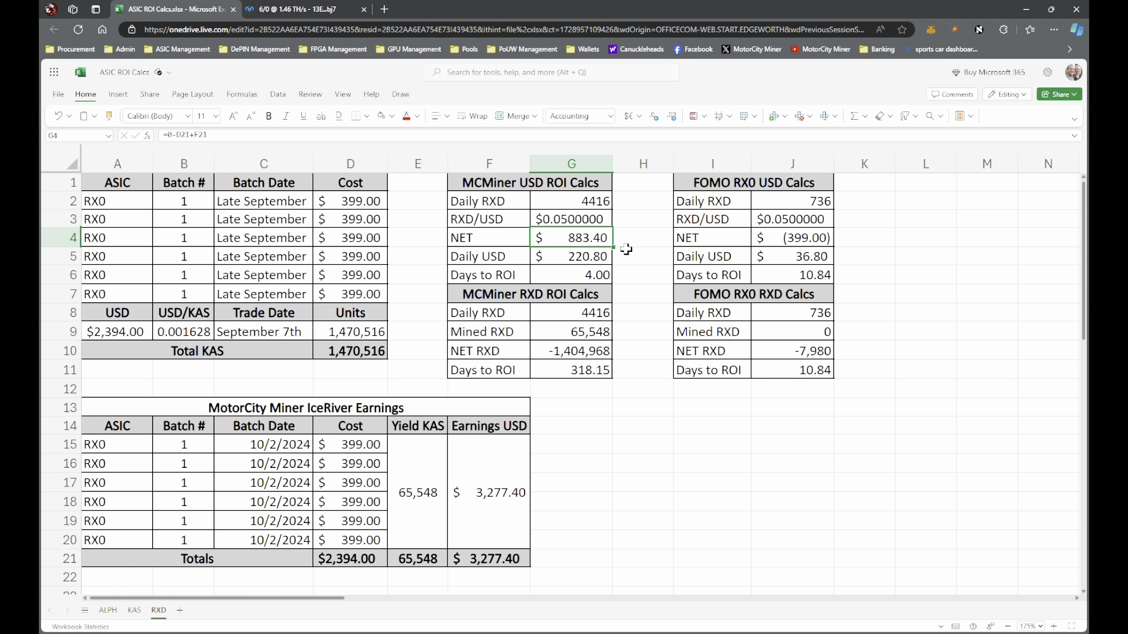
Step: Check the Earnings USD value and its total, and the MCMiner Days to ROI in the USD calcs
left_click(510, 531)
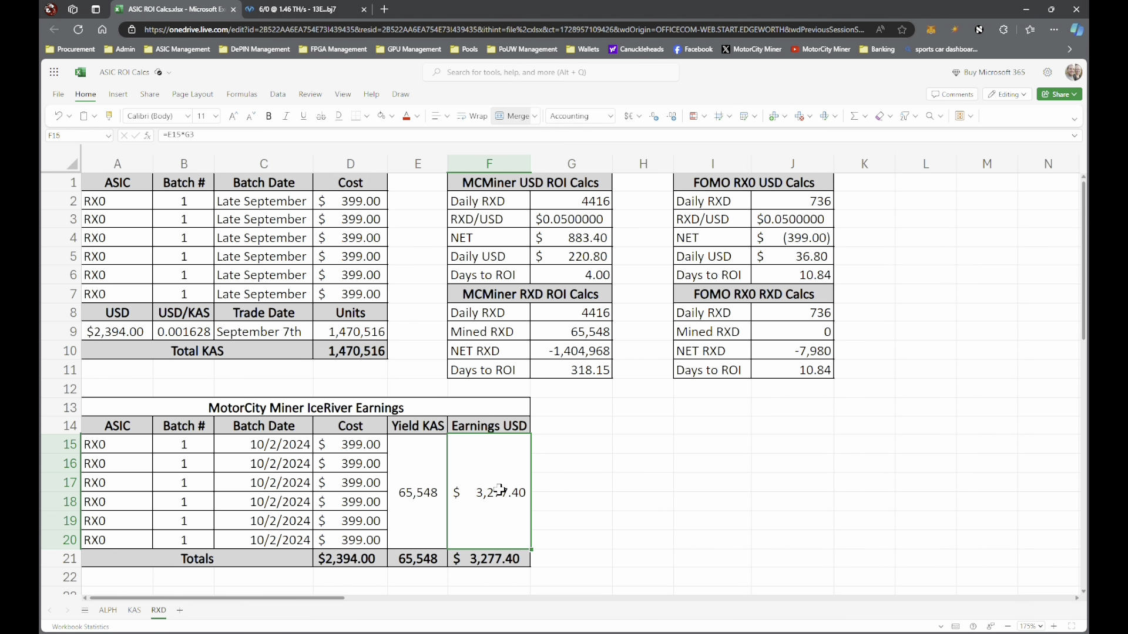
left_click(486, 568)
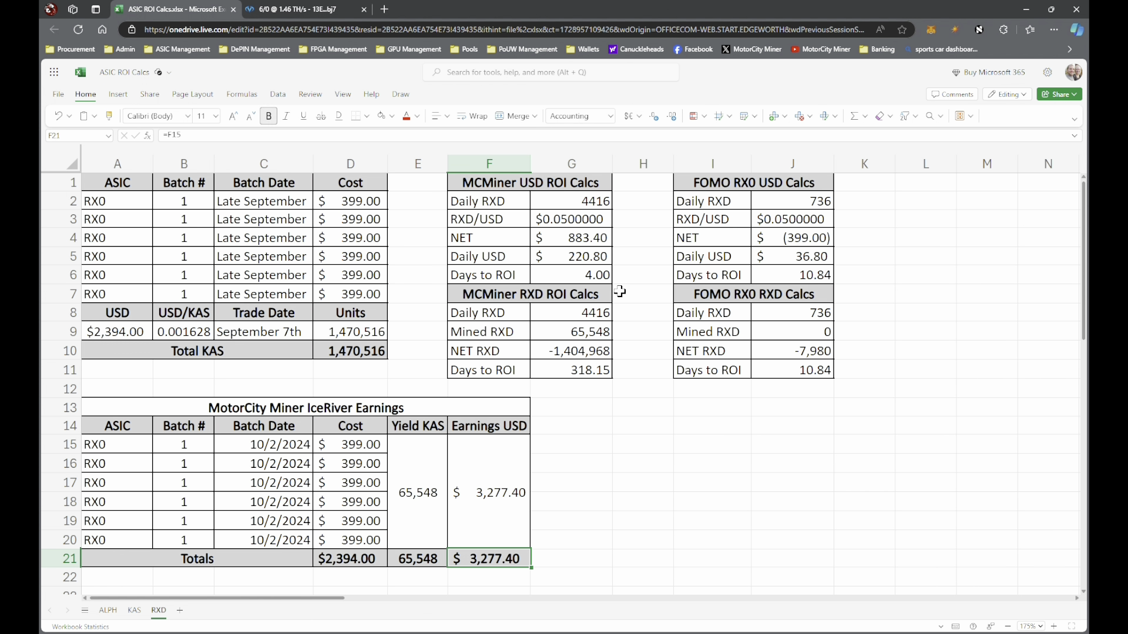
left_click(572, 281)
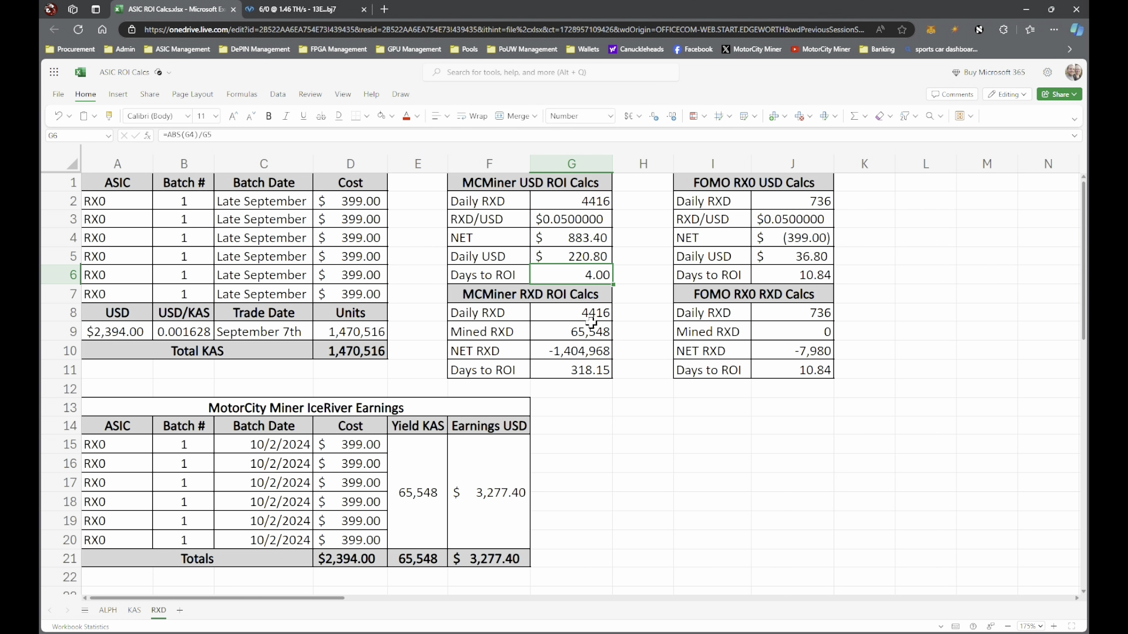
Step: Undo the last RXD/USD price change in the MCMiner USD ROI Calcs
left_click(61, 118)
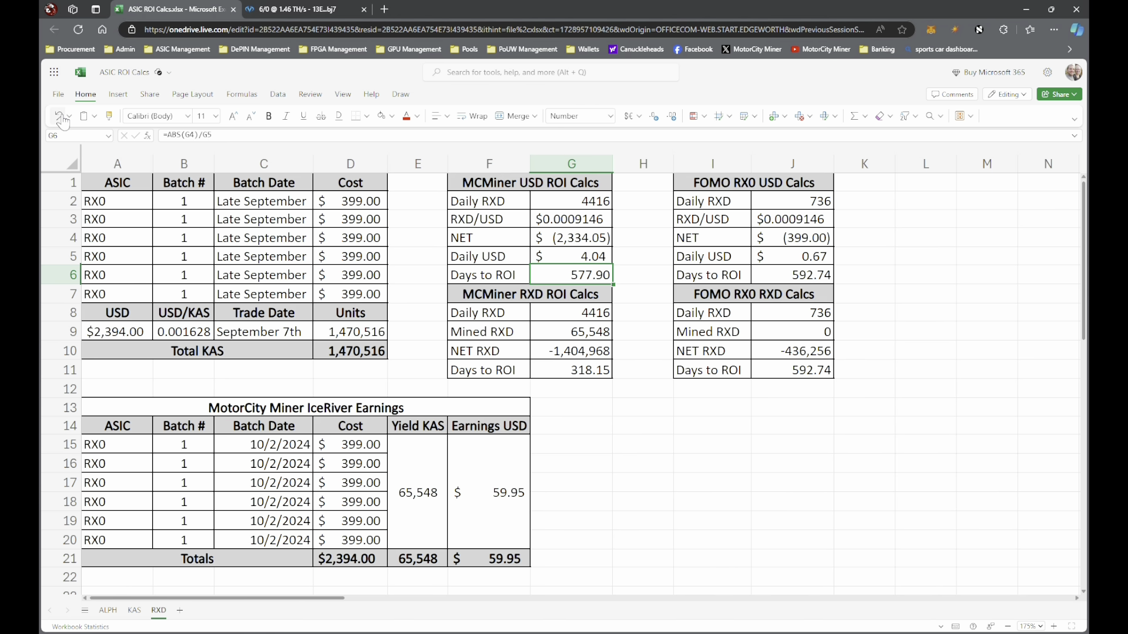
left_click(638, 293)
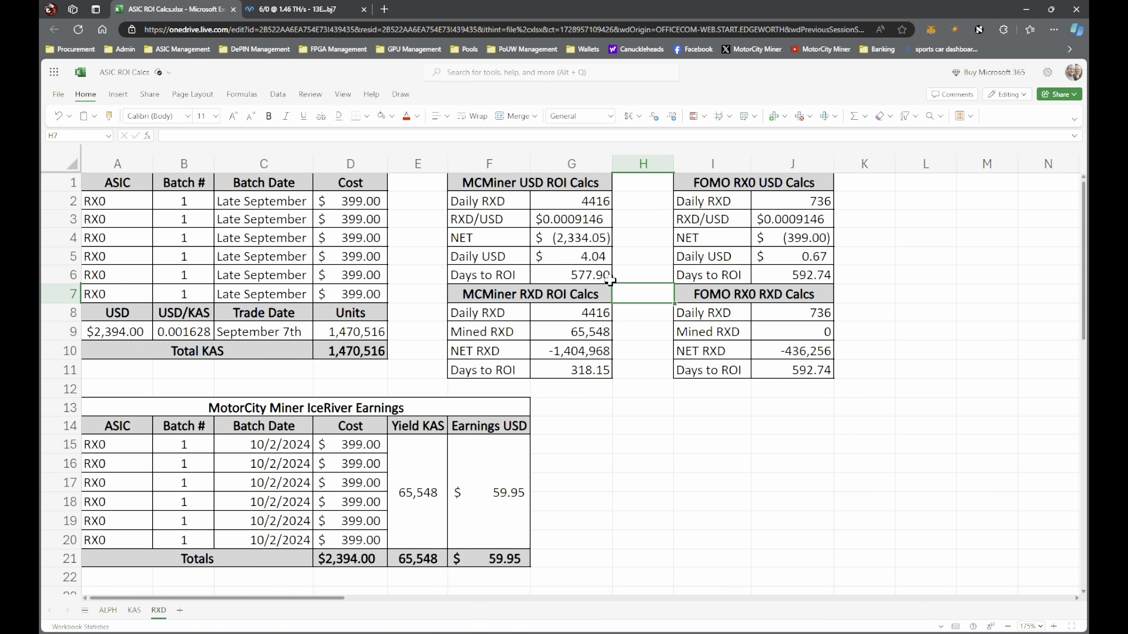
Step: Check the Days to ROI in the MCMiner RXD ROI Calcs and the RXD/USD price in the MCMiner USD ROI Calcs
left_click(590, 376)
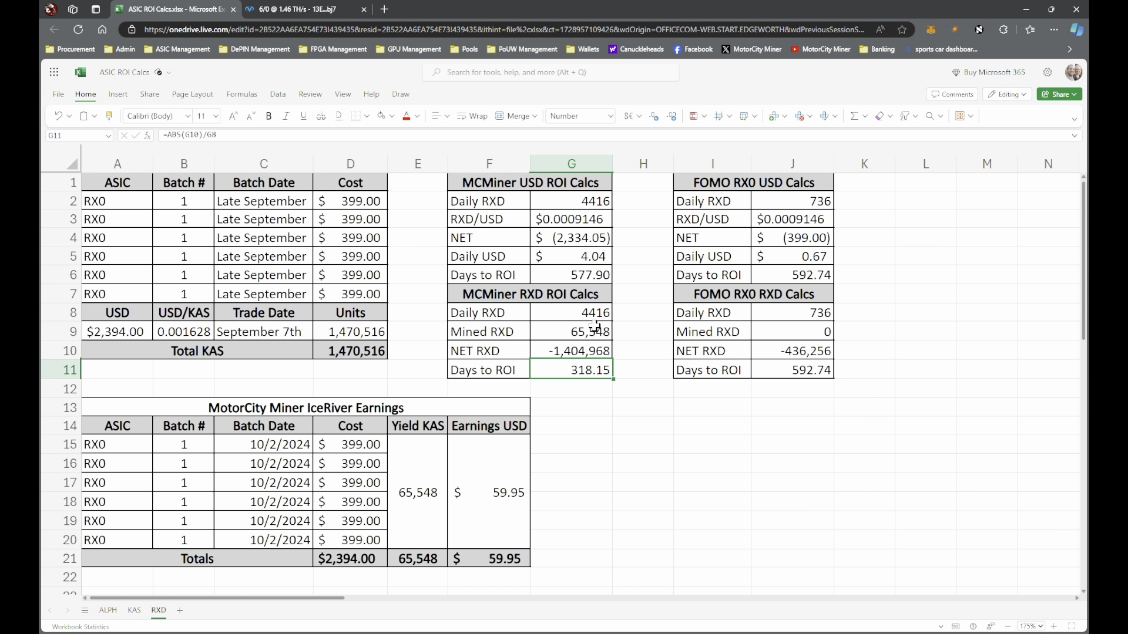
left_click(554, 225)
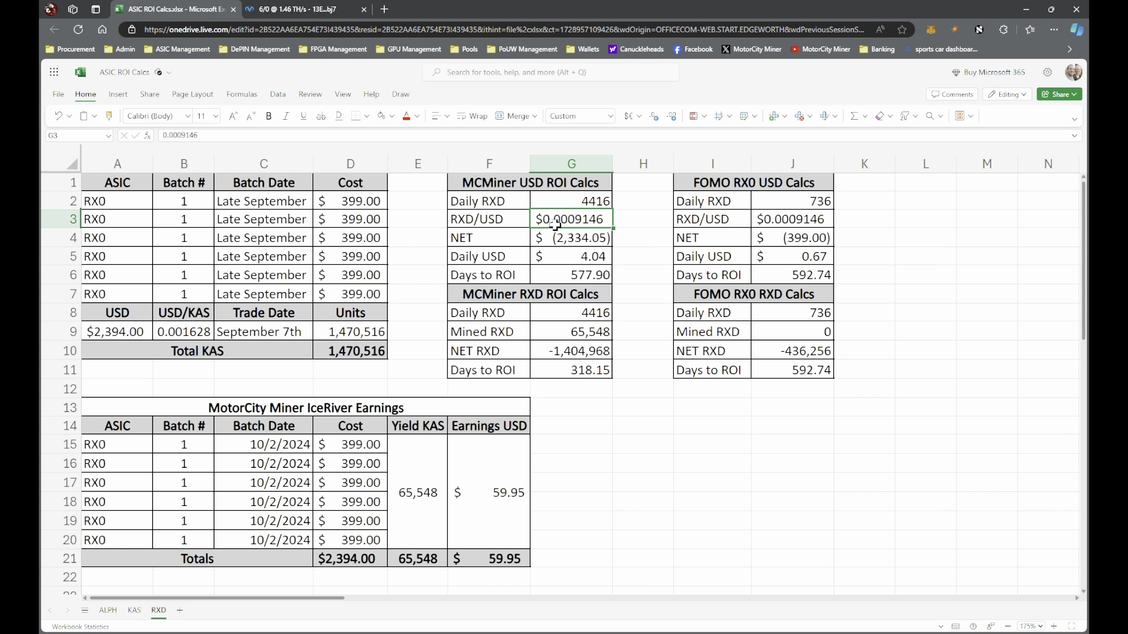
left_click(648, 331)
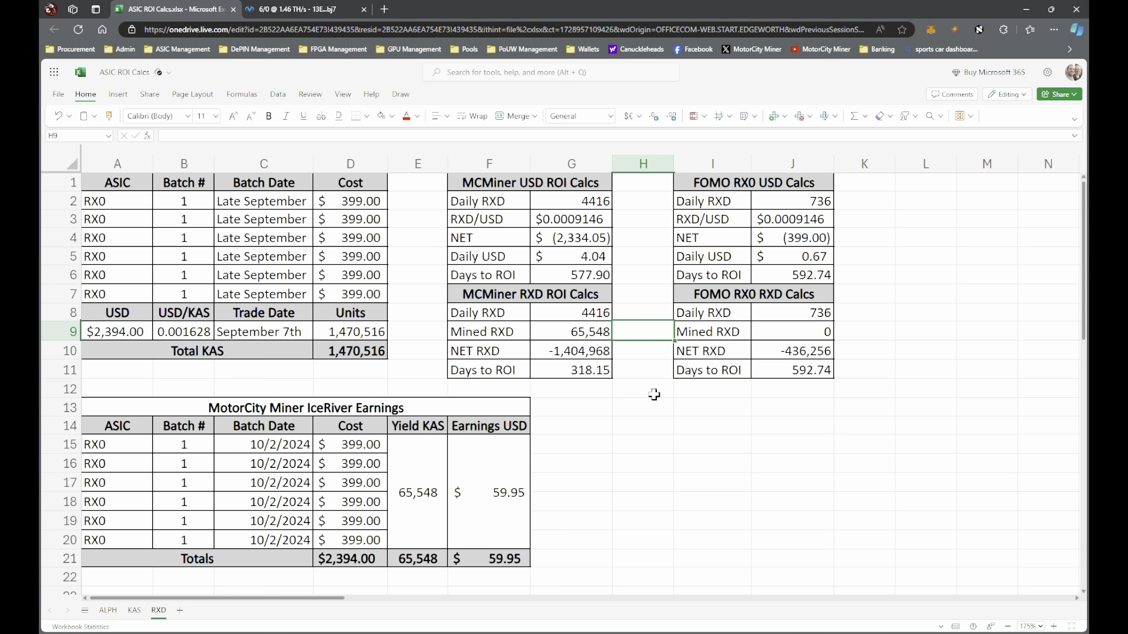
left_click(741, 466)
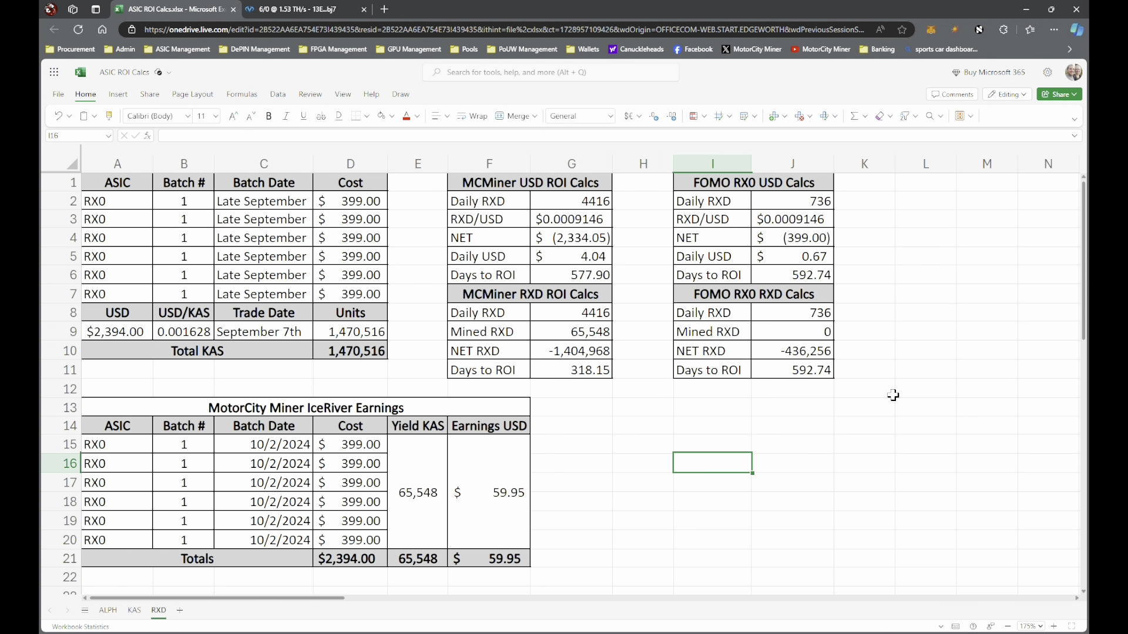